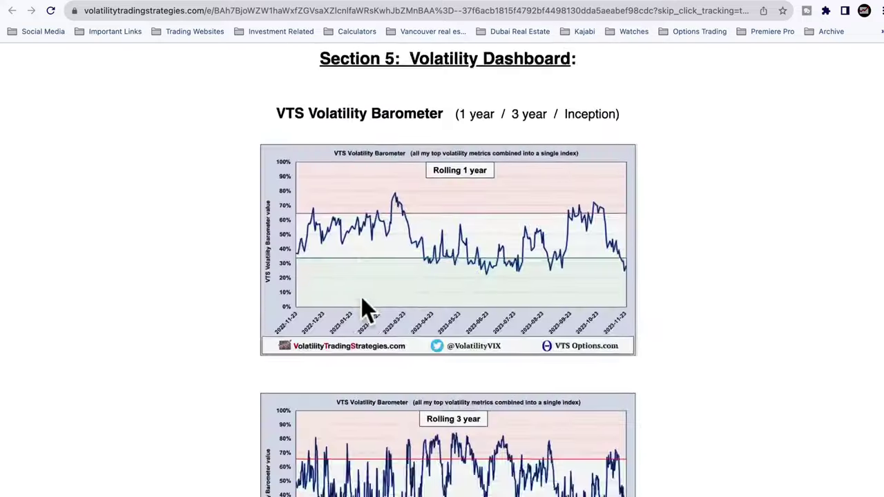
Review the volatility charts, crush and surge levels, and Cash VIX term structure in Section 5 of the dashboard page.
{"action": "scroll", "coordinate": [361, 300], "scroll_direction": "down", "scroll_amount": 6}
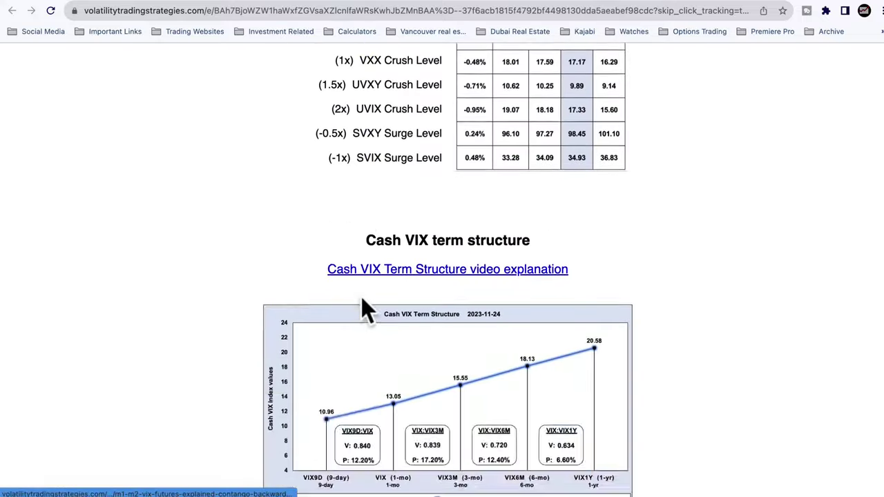
{"action": "scroll", "coordinate": [361, 297], "scroll_direction": "up", "scroll_amount": 3}
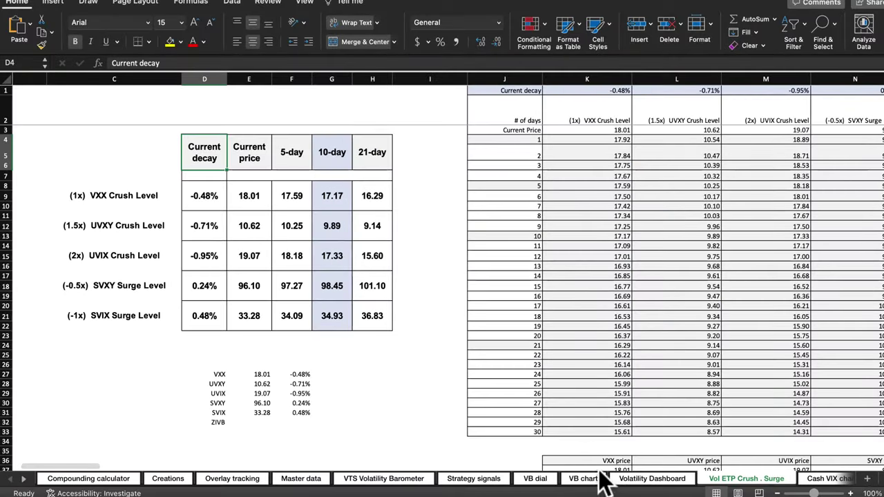
Highlight the VX30:VIX roll yield row on the Volatility Dashboard sheet, and return to the 17-day row of the Vol ETP Crush . Surge sheet.
{"action": "left_click", "coordinate": [651, 480]}
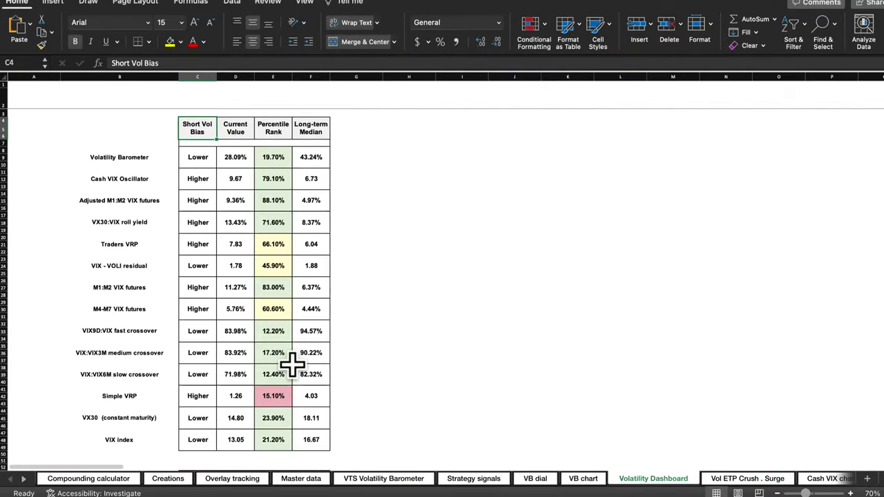
{"action": "left_click_drag", "start_coordinate": [118, 223], "coordinate": [310, 222]}
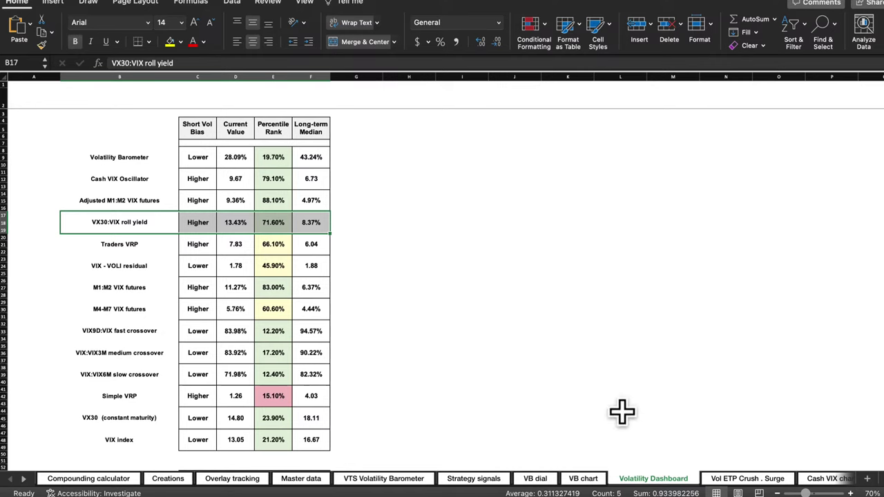
{"action": "left_click", "coordinate": [731, 478]}
{"action": "left_click", "coordinate": [514, 306]}
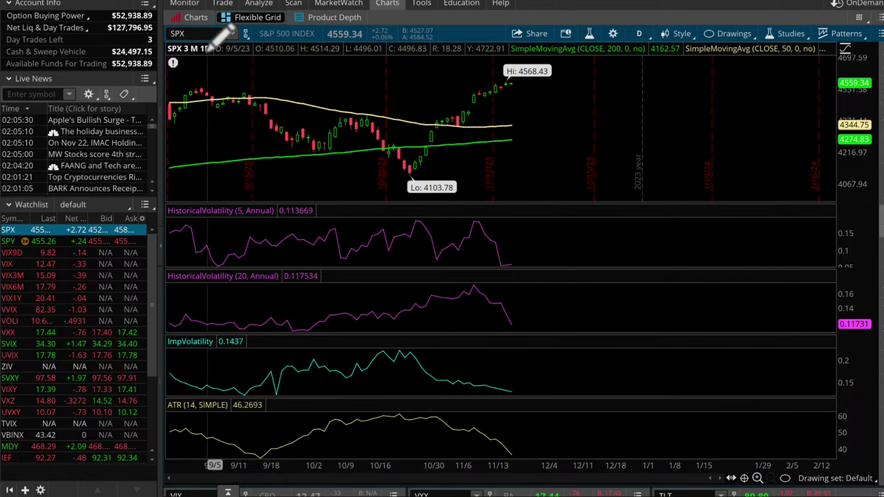
Load the VXX chart in thinkorswim.
{"action": "left_click", "coordinate": [181, 33]}
{"action": "type", "text": "VXX"}
{"action": "key", "text": "Return"}
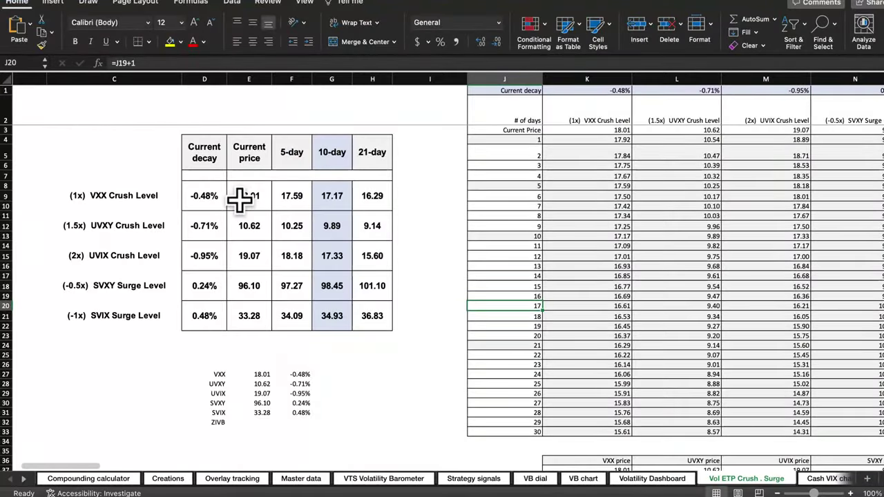
Switch to the Excel workbook, set the VXX price in cell E27 to 17.45, and highlight the VXX projection for day 14.
{"action": "left_click", "coordinate": [239, 198]}
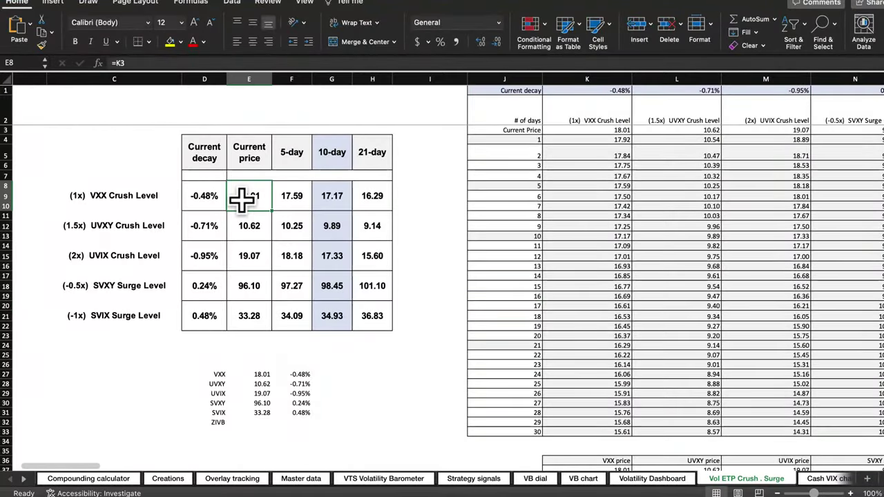
{"action": "left_click", "coordinate": [255, 374]}
{"action": "type", "text": "17."}
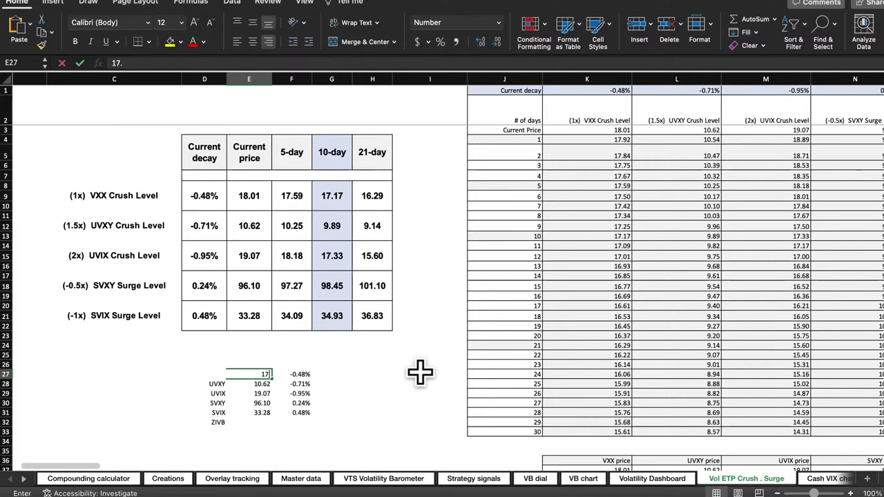
{"action": "type", "text": "45"}
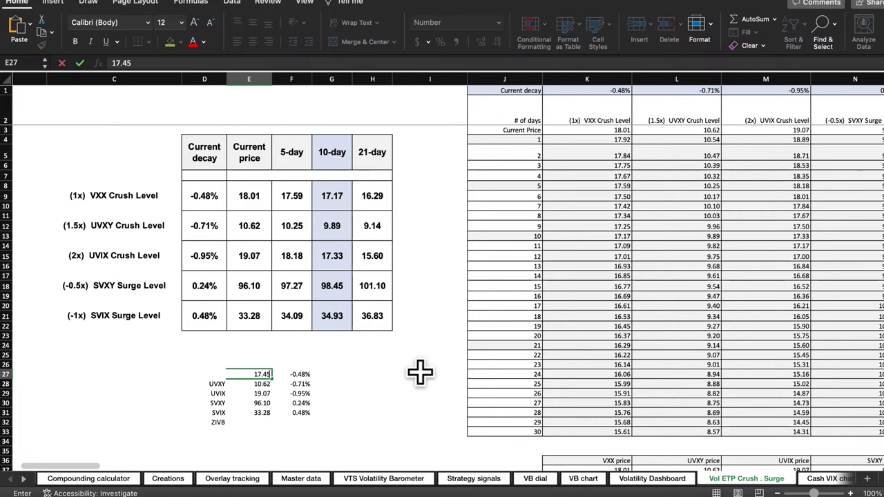
{"action": "key", "text": "Return"}
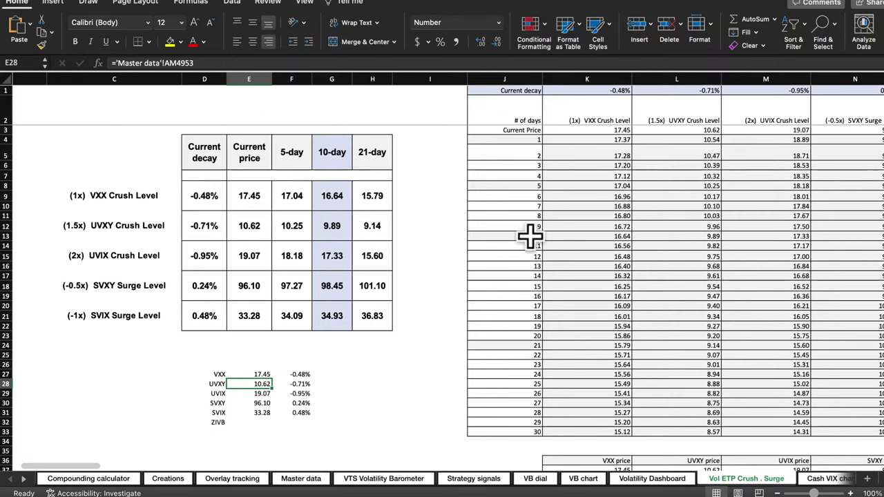
{"action": "left_click_drag", "start_coordinate": [515, 276], "coordinate": [617, 276]}
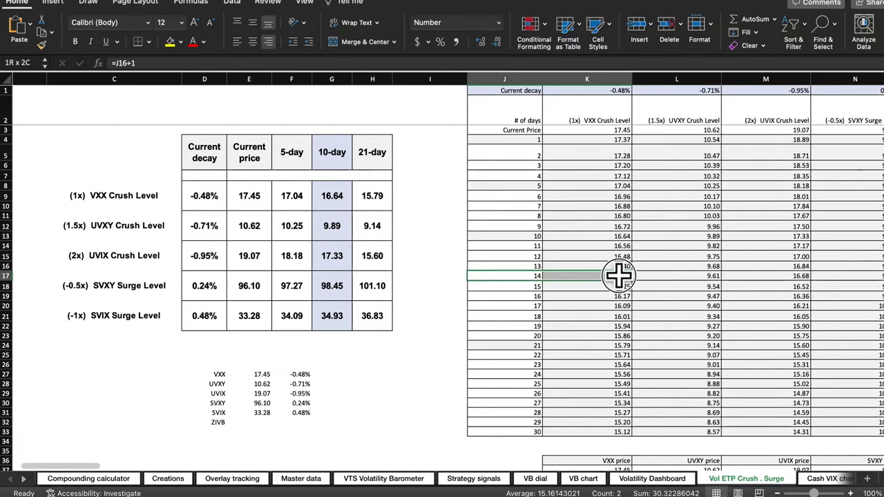
In thinkorswim's VXX option chain, simulate buying an 8 DEC 23 put butterfly with strikes 17/16/15.
{"action": "key", "text": "super+Tab"}
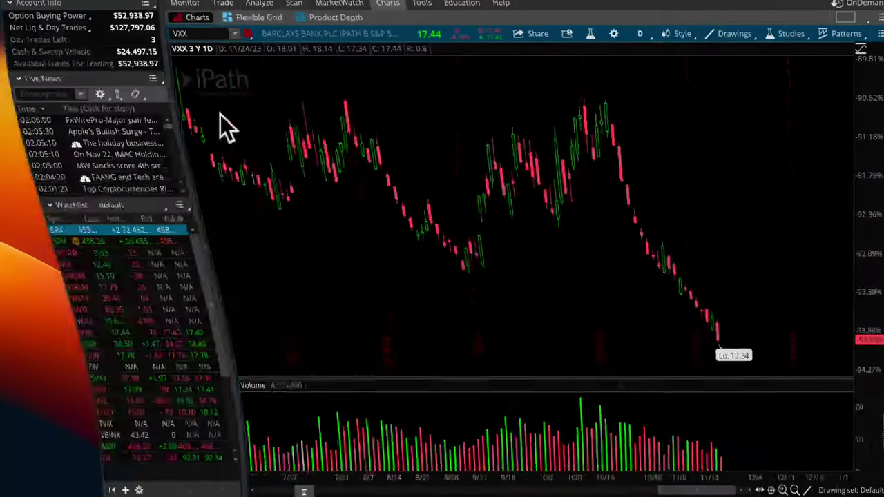
{"action": "left_click", "coordinate": [257, 4]}
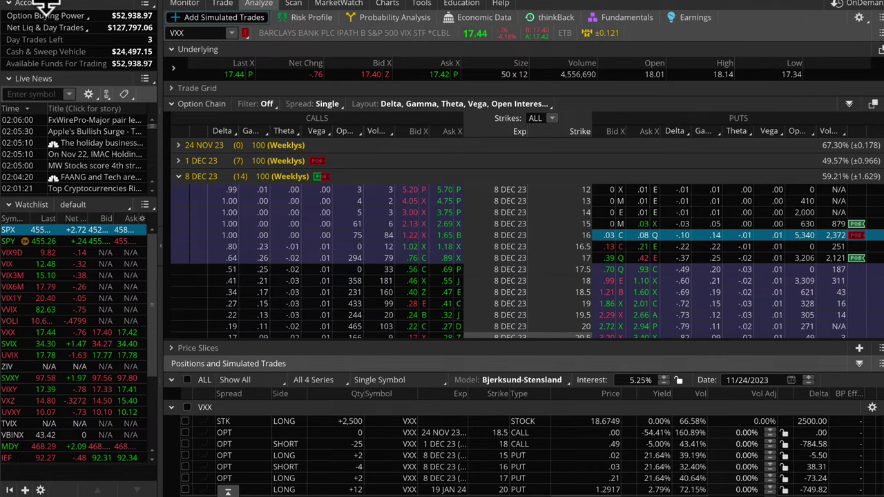
{"action": "key", "text": "super+Tab"}
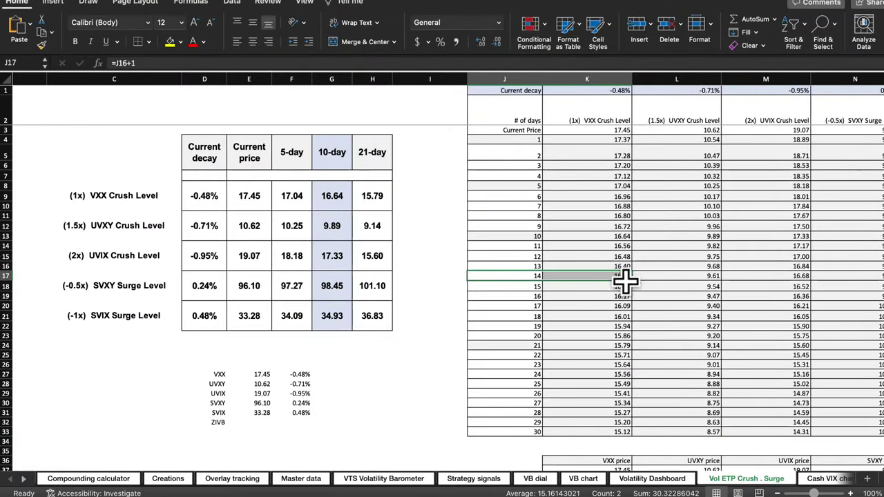
{"action": "key", "text": "super+Tab"}
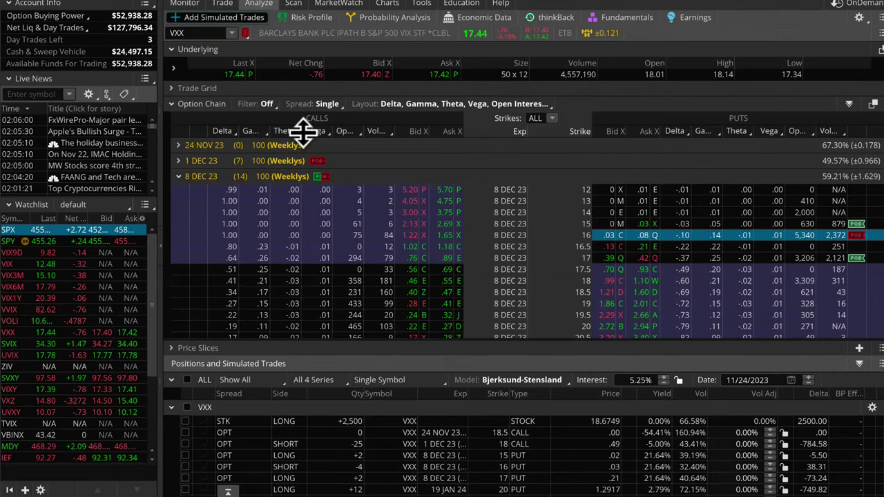
{"action": "right_click", "coordinate": [616, 238]}
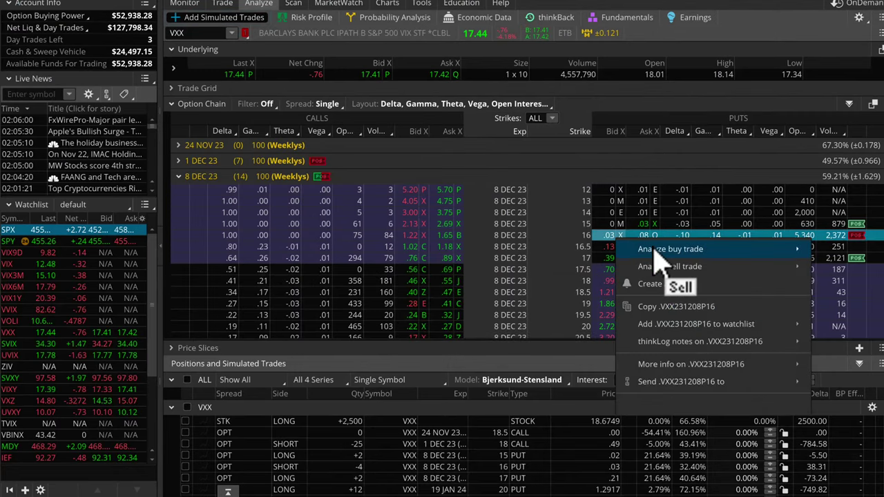
{"action": "mouse_move", "coordinate": [591, 250]}
{"action": "left_click", "coordinate": [523, 148]}
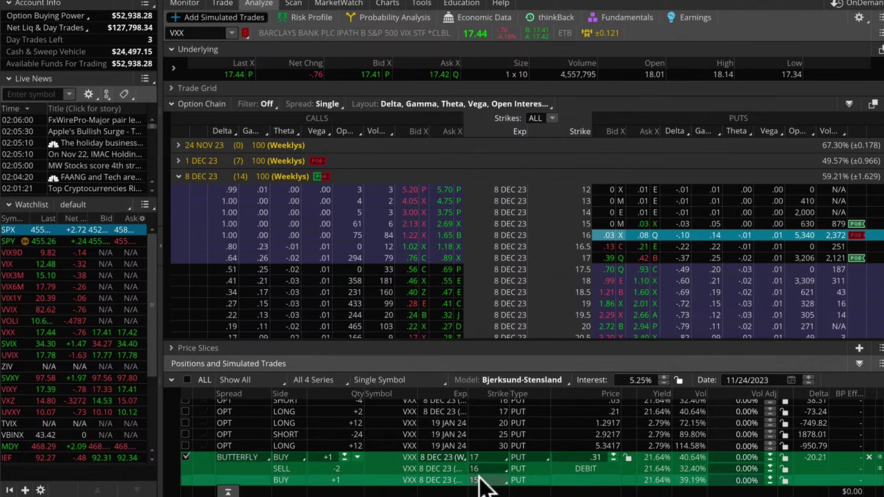
Show the simulated butterfly's risk profile and inspect the profit and loss curves around a VXX price of 17.42.
{"action": "left_click", "coordinate": [306, 18]}
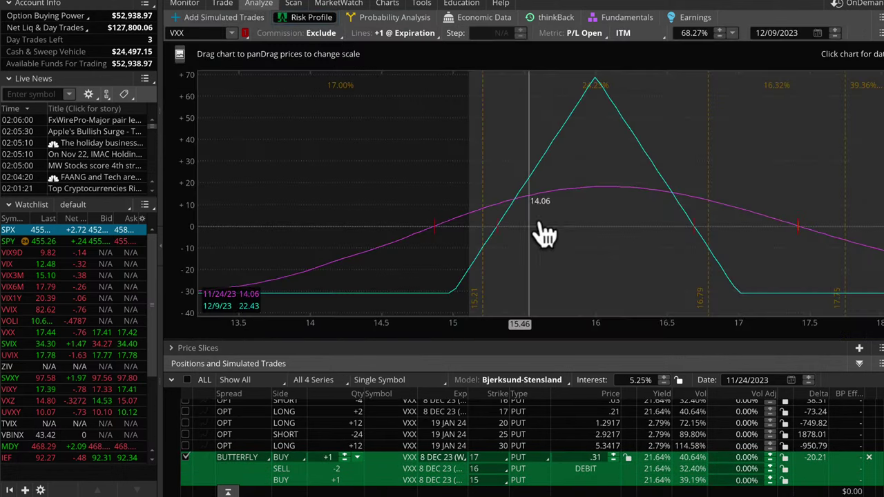
{"action": "left_click_drag", "start_coordinate": [612, 257], "coordinate": [572, 248]}
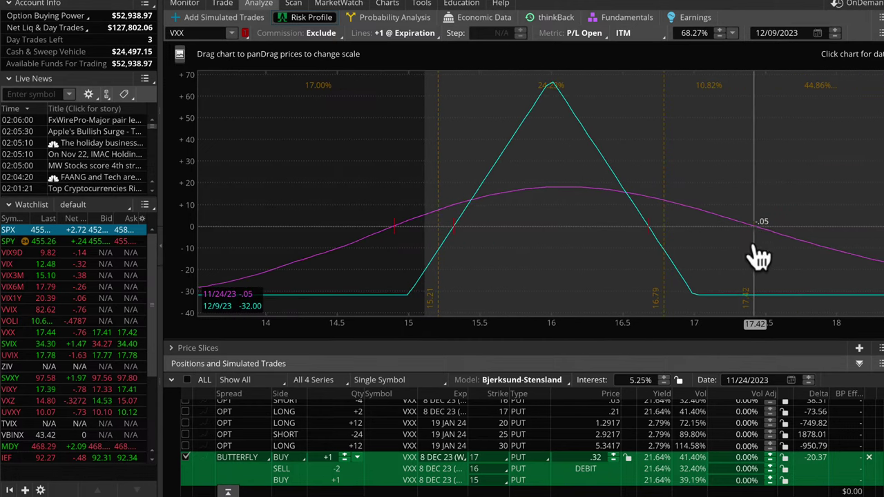
{"action": "left_click", "coordinate": [754, 246]}
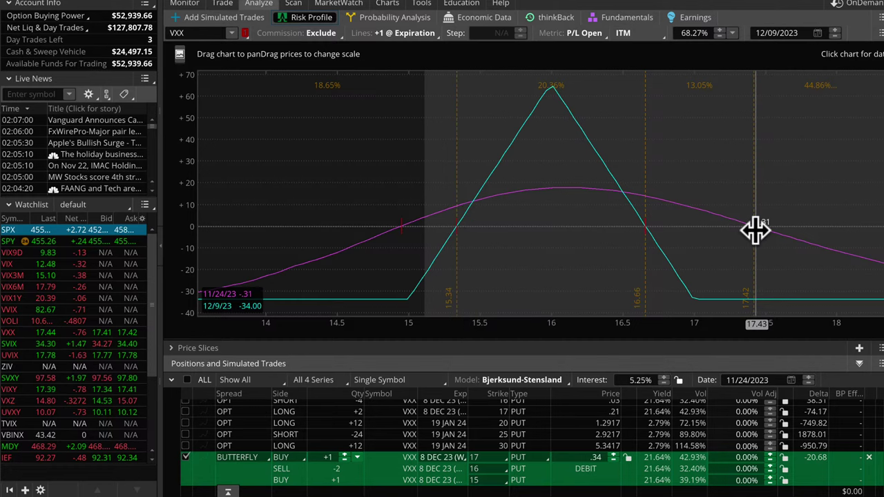
Set the VXX chart's time frame to a 5-year interval with daily aggregation.
{"action": "left_click", "coordinate": [387, 3]}
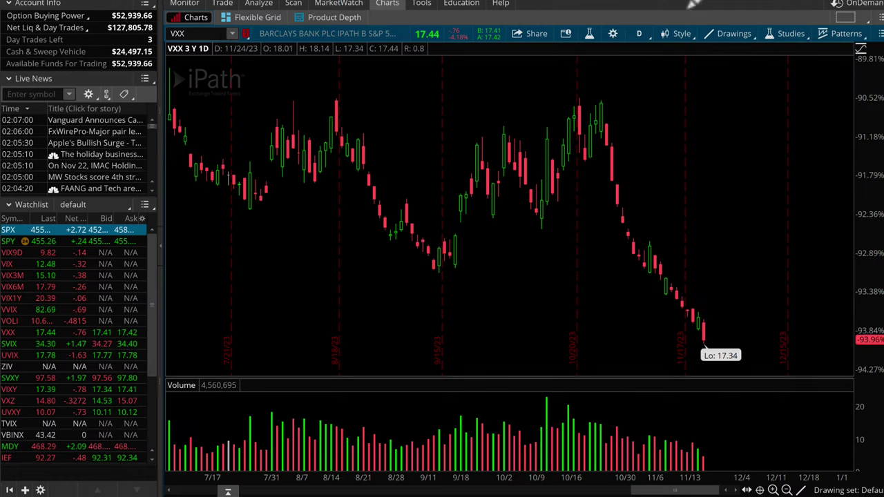
{"action": "left_click", "coordinate": [677, 34]}
{"action": "left_click", "coordinate": [660, 73]}
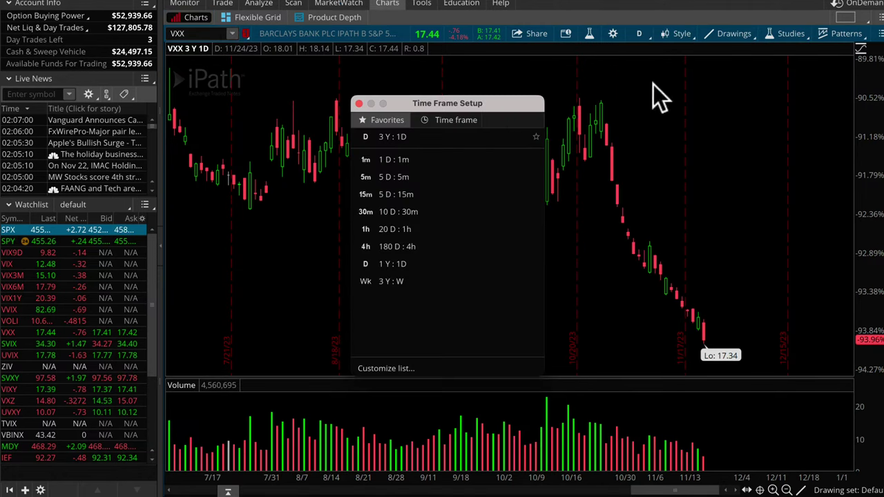
{"action": "left_click", "coordinate": [446, 120]}
{"action": "left_click", "coordinate": [477, 198]}
{"action": "left_click", "coordinate": [472, 276]}
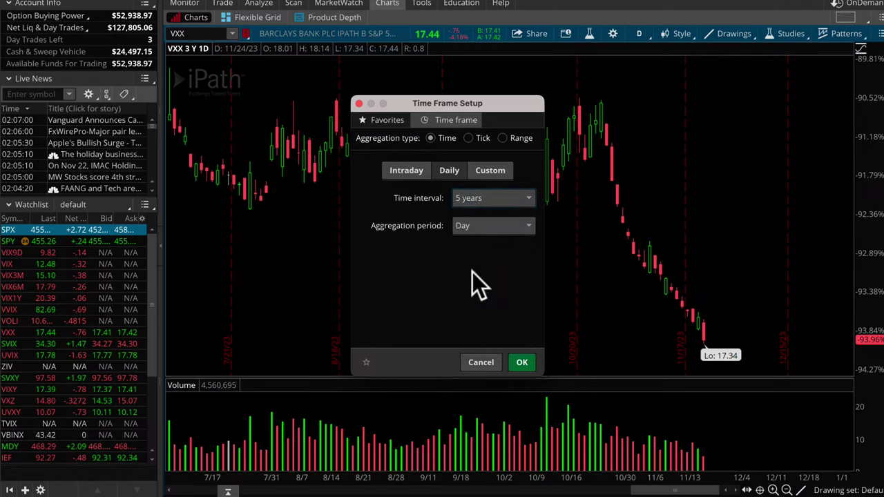
{"action": "left_click", "coordinate": [521, 363]}
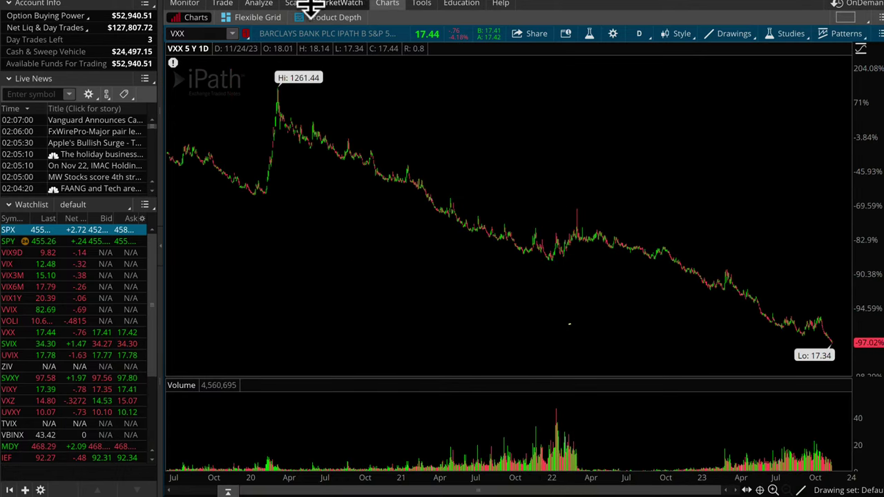
Try a price of .15 for the simulated butterfly on the risk profile, and restore its price to .34.
{"action": "left_click", "coordinate": [259, 4]}
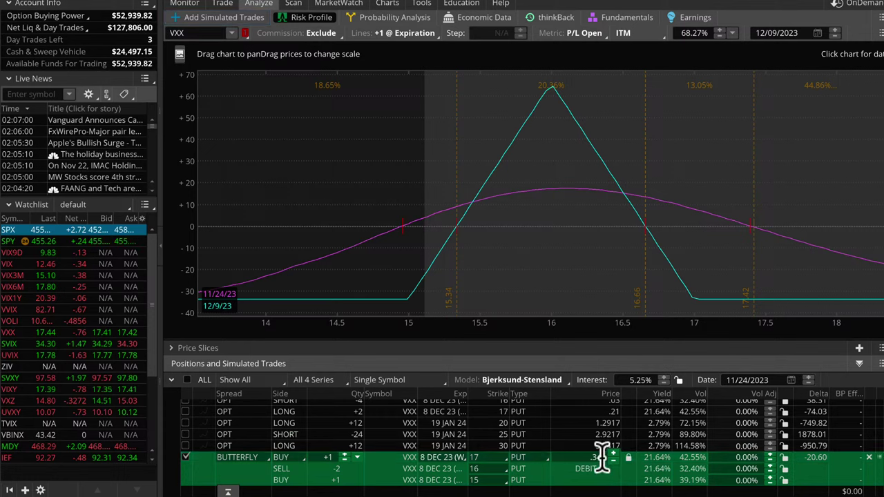
{"action": "scroll", "coordinate": [602, 459], "scroll_direction": "down", "scroll_amount": 4}
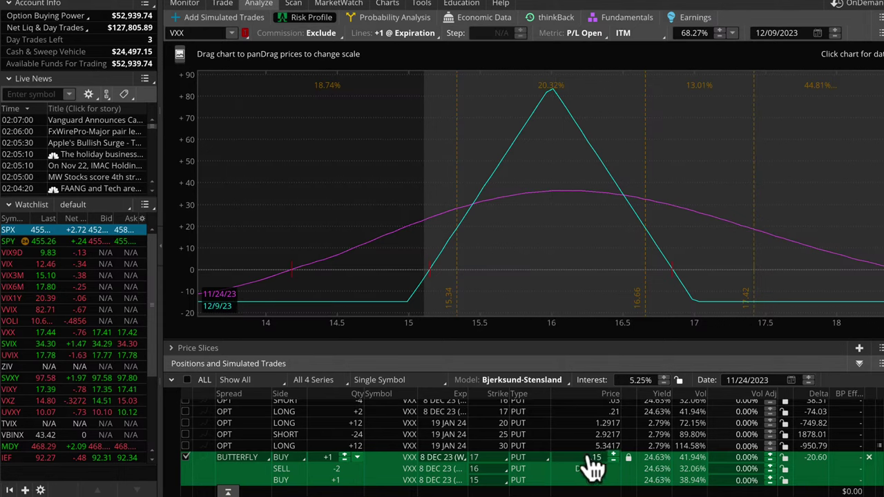
{"action": "scroll", "coordinate": [592, 461], "scroll_direction": "up", "scroll_amount": 4}
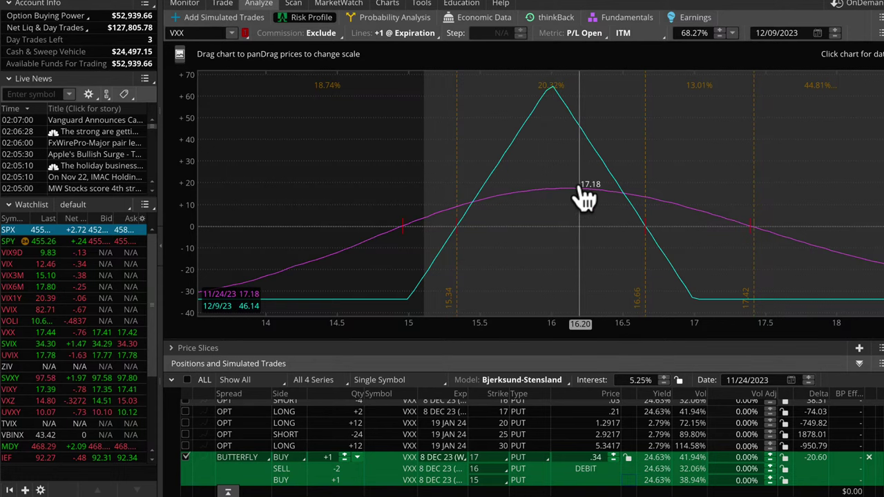
Exclude the first butterfly from the analysis and simulate buying a second 8 DEC 23 VXX put butterfly centred on strike 16.
{"action": "left_click", "coordinate": [185, 456]}
{"action": "left_click", "coordinate": [221, 5]}
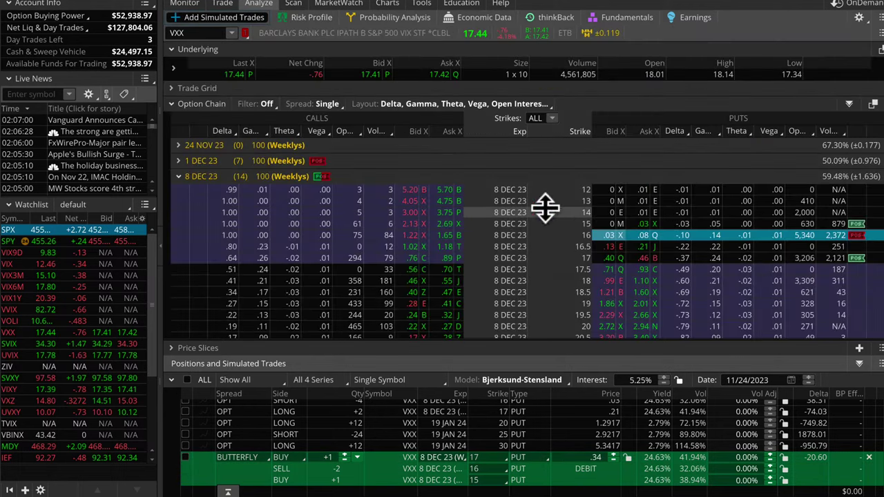
{"action": "right_click", "coordinate": [606, 232]}
{"action": "mouse_move", "coordinate": [647, 248]}
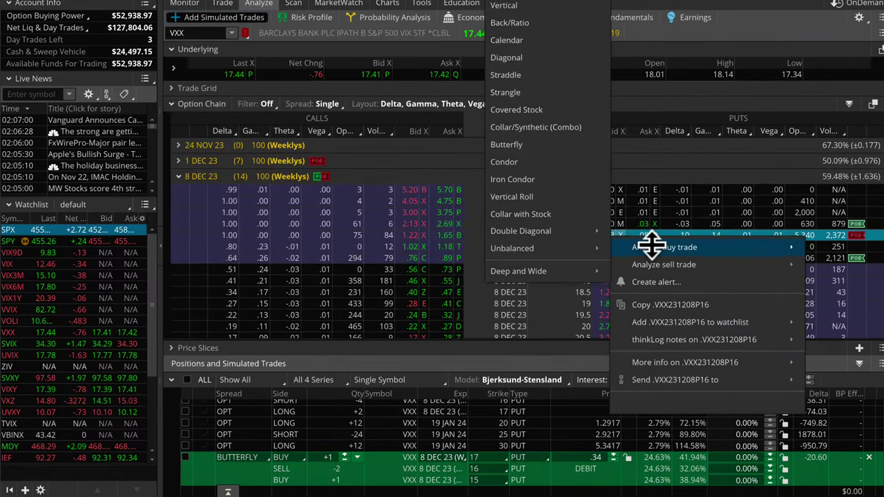
{"action": "left_click", "coordinate": [519, 147]}
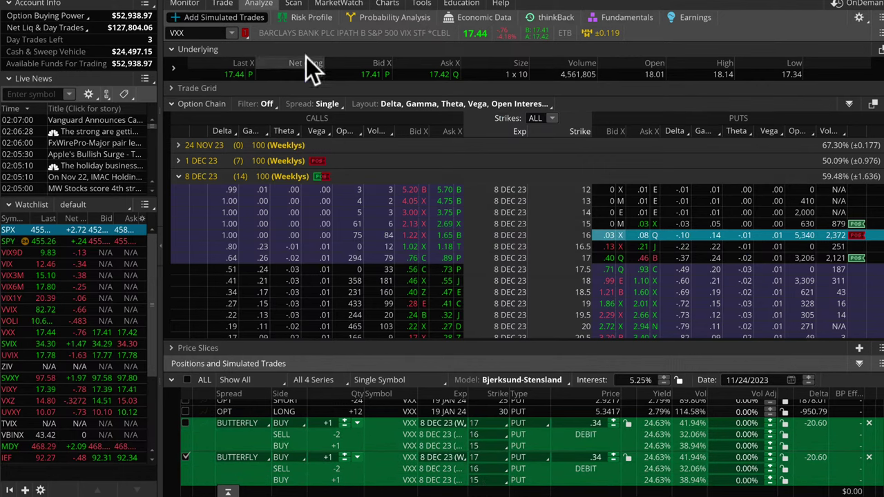
Set the second butterfly's lower long put strike to 14, view its risk profile, and exclude it from the plot.
{"action": "left_click", "coordinate": [294, 18]}
{"action": "left_click_drag", "start_coordinate": [487, 485], "coordinate": [487, 423]}
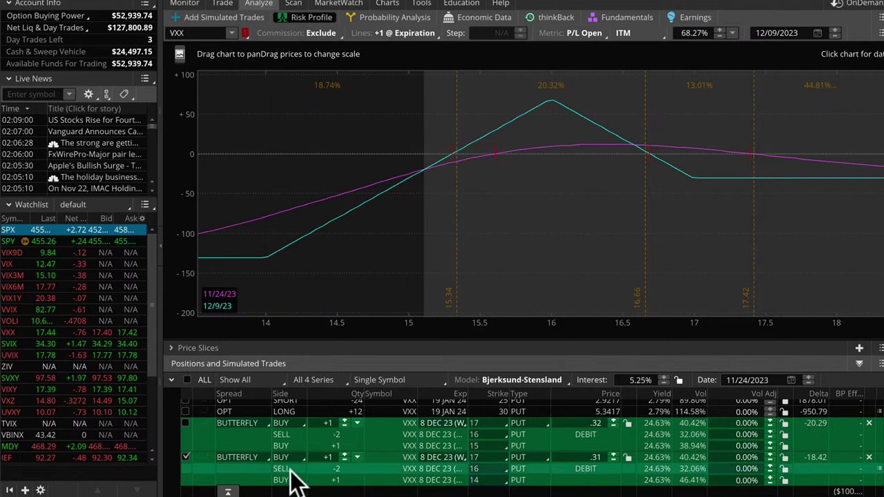
{"action": "left_click", "coordinate": [185, 457]}
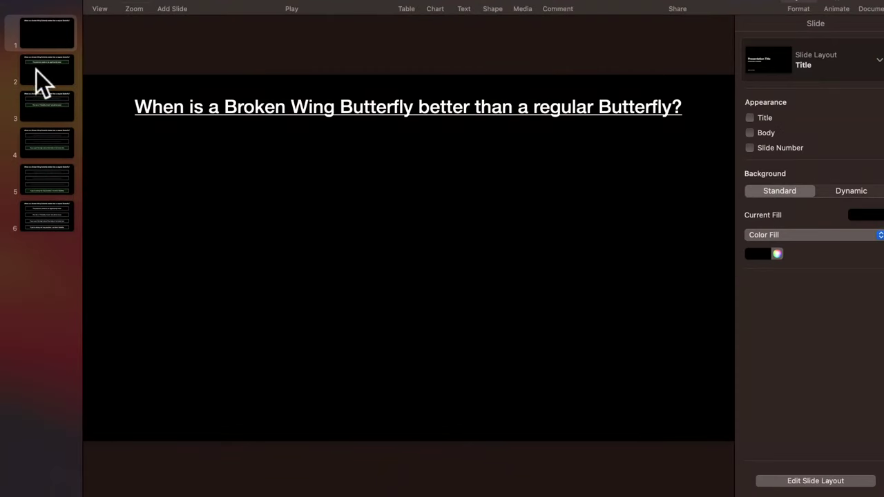
Show slide 2 of the butterfly comparison presentation, and review the regular 17/16/15 butterfly alone on thinkorswim's risk profile.
{"action": "left_click", "coordinate": [19, 62]}
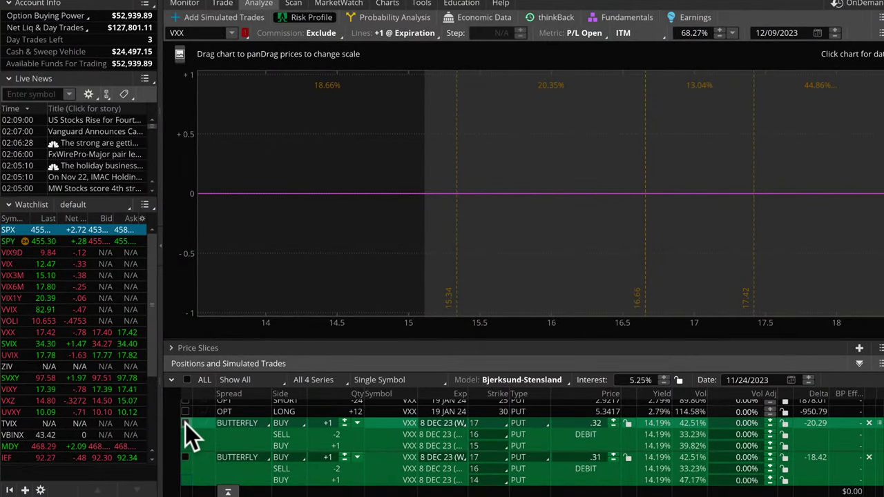
{"action": "left_click", "coordinate": [183, 426]}
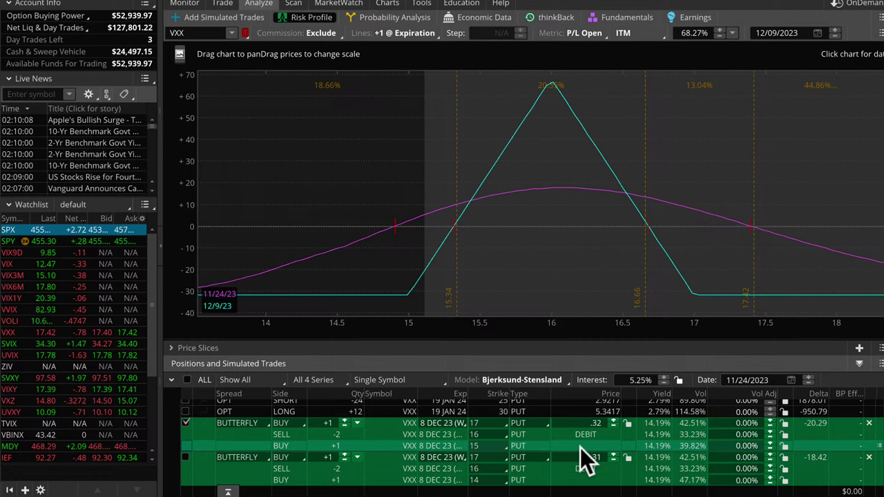
{"action": "left_click", "coordinate": [185, 423]}
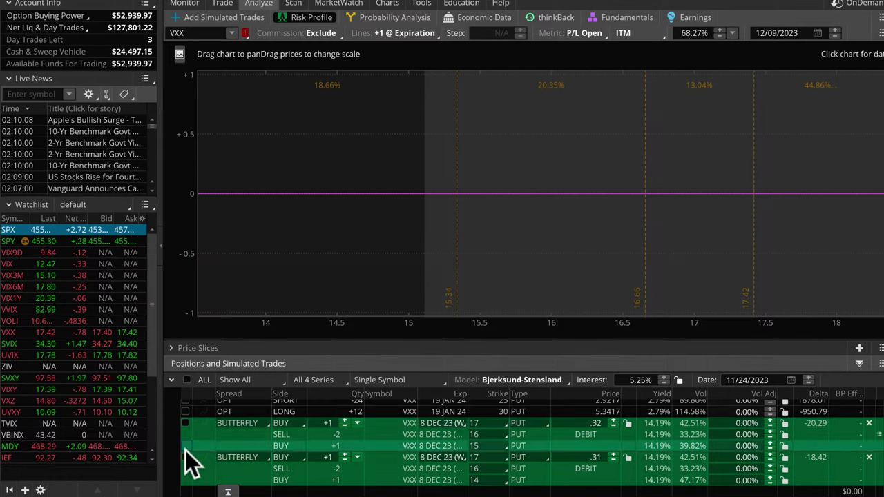
Compare the 17/16/14 and 17/16/15 butterflies separately on the risk profile, and leave both excluded from the plot.
{"action": "left_click", "coordinate": [186, 457]}
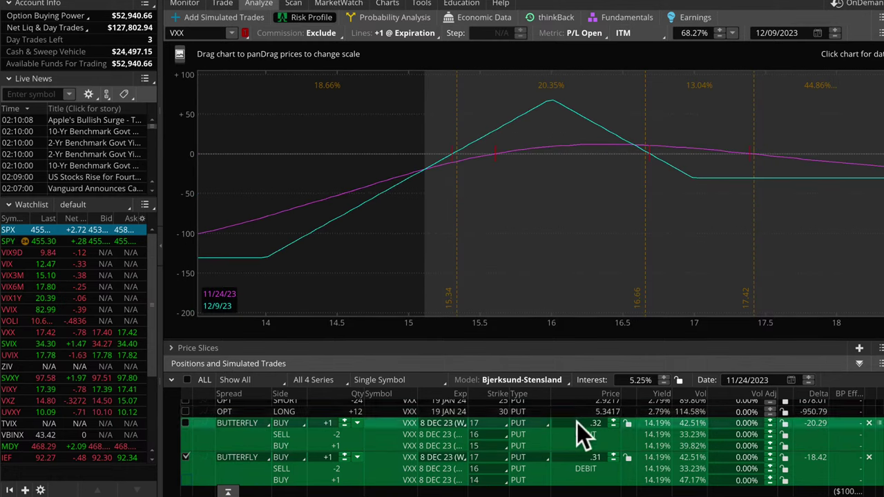
{"action": "left_click", "coordinate": [185, 423]}
{"action": "left_click", "coordinate": [186, 457]}
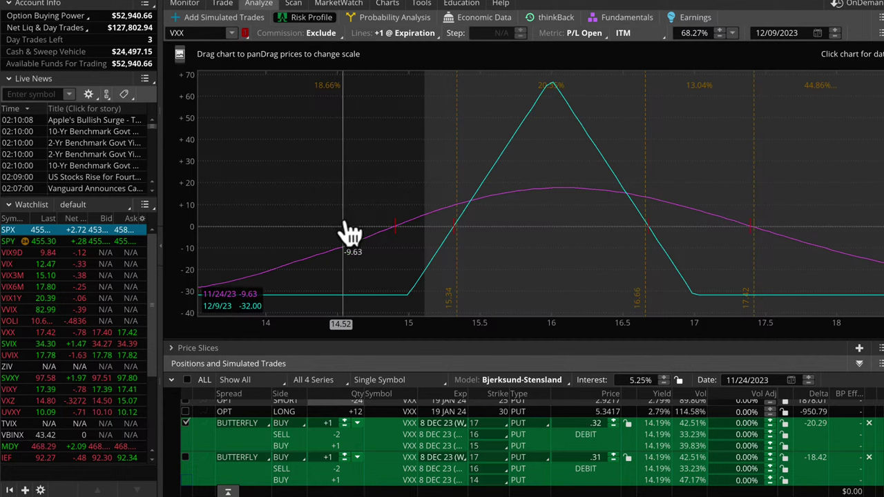
{"action": "left_click", "coordinate": [185, 423]}
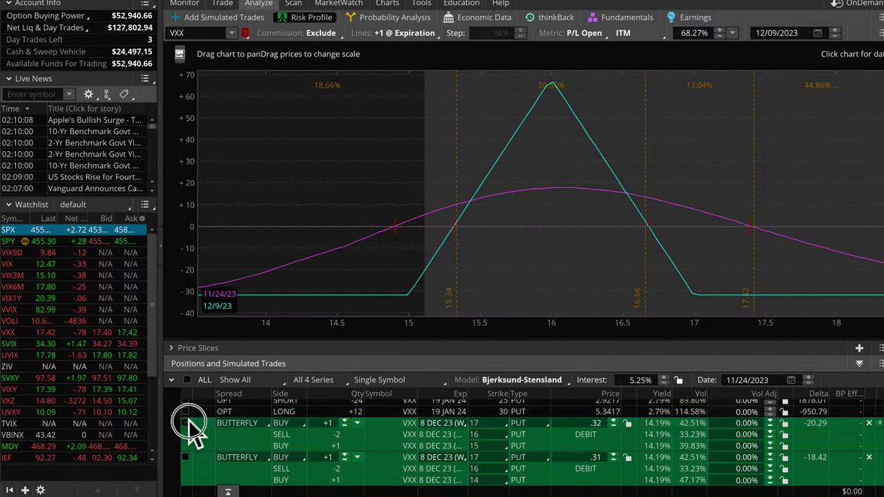
{"action": "left_click", "coordinate": [185, 457]}
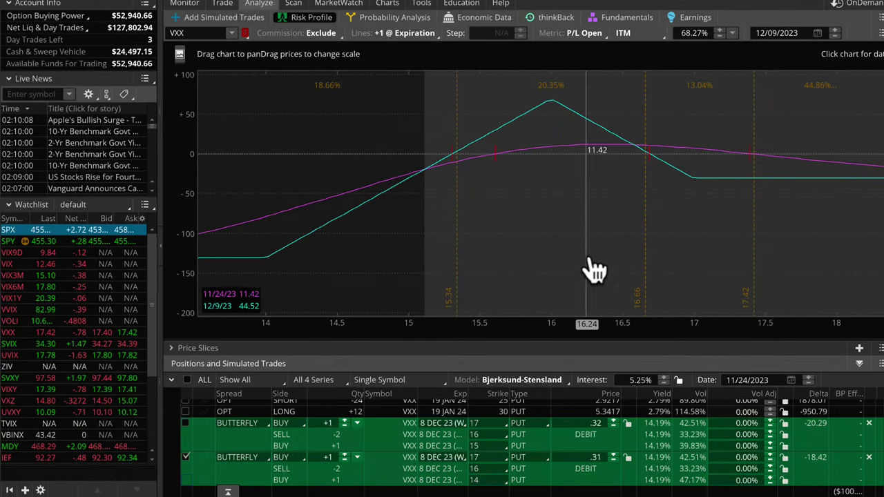
{"action": "left_click", "coordinate": [185, 456]}
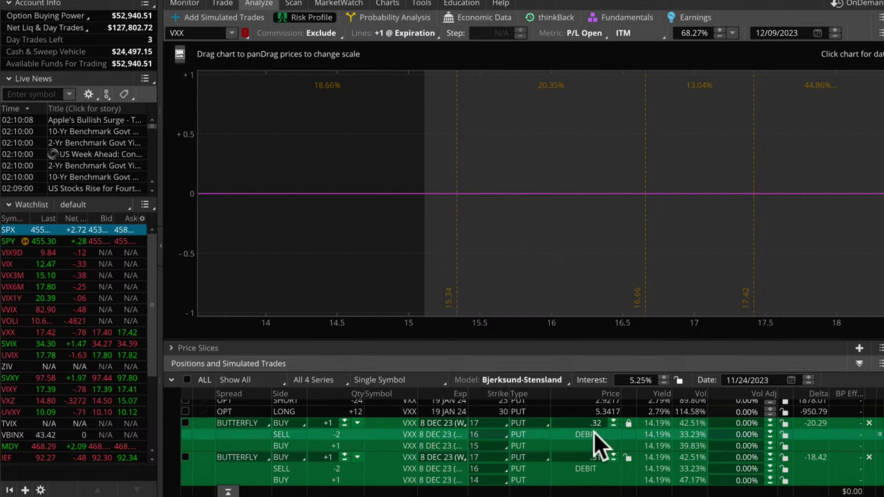
Try a price of .15 for the 17/16/14 butterfly, compare both risk profiles, and leave the profile with both excluded.
{"action": "left_click", "coordinate": [600, 457]}
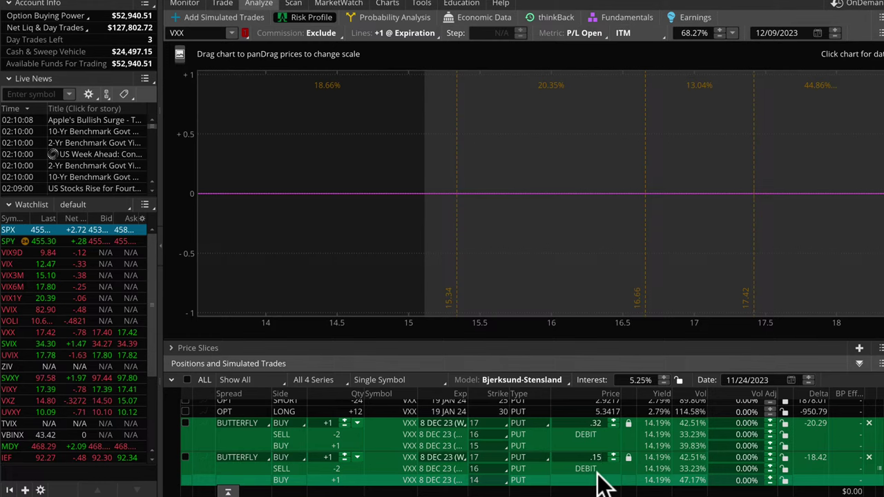
{"action": "type", "text": "15"}
{"action": "left_click", "coordinate": [185, 422]}
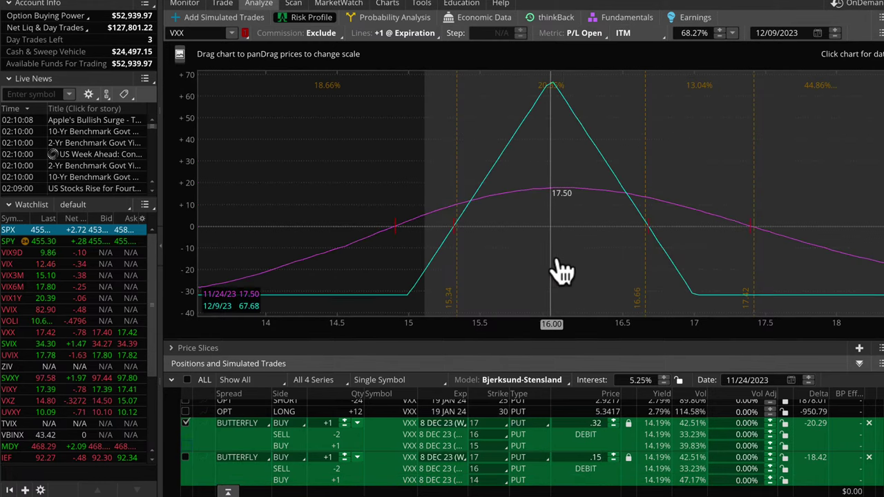
{"action": "left_click", "coordinate": [185, 423]}
{"action": "left_click", "coordinate": [185, 457]}
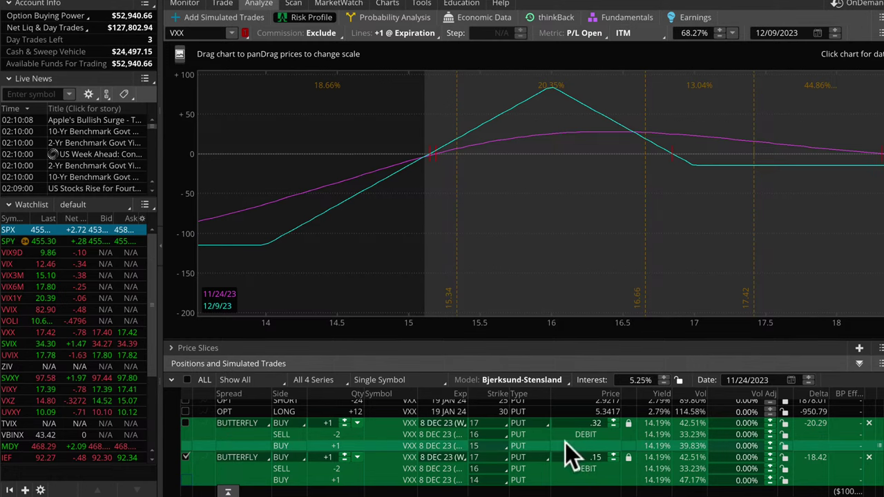
{"action": "left_click", "coordinate": [185, 457]}
{"action": "left_click", "coordinate": [223, 16]}
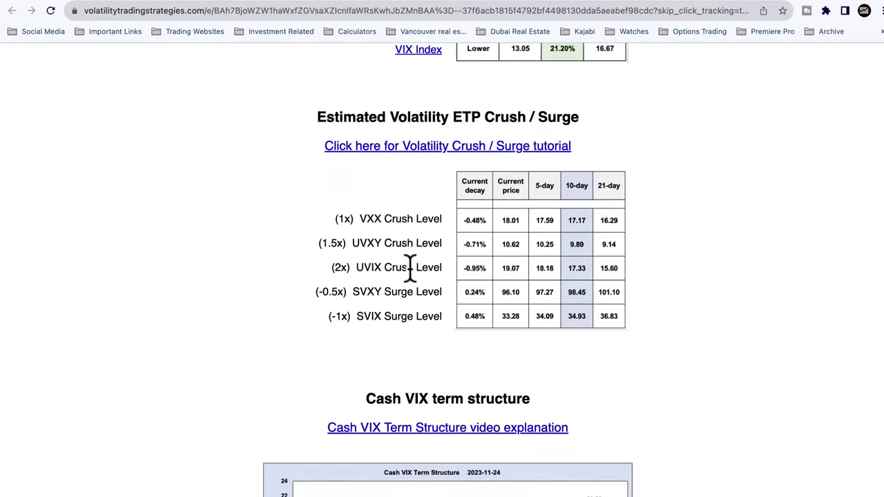
Review the New VXX Butterfly trade alert on the newsletter page, and highlight the wording on its equal distance strikes.
{"action": "scroll", "coordinate": [409, 268], "scroll_direction": "up", "scroll_amount": 20}
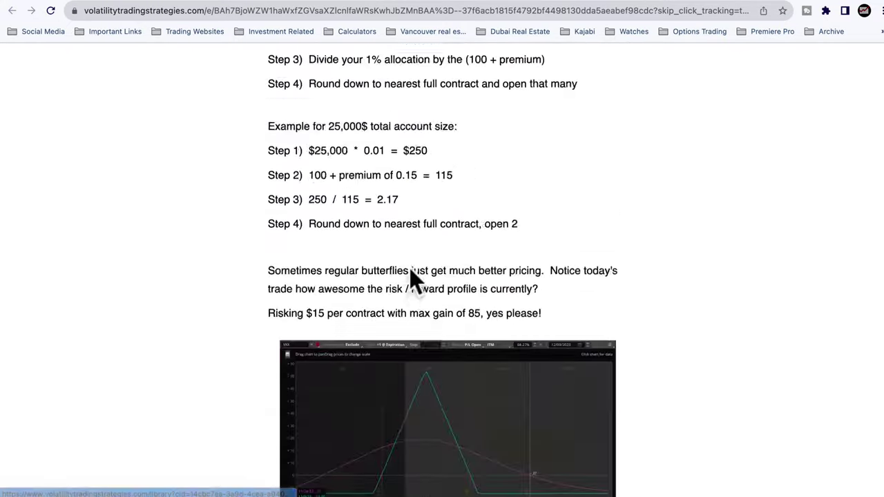
{"action": "scroll", "coordinate": [409, 268], "scroll_direction": "up", "scroll_amount": 10}
{"action": "scroll", "coordinate": [409, 268], "scroll_direction": "down", "scroll_amount": 3}
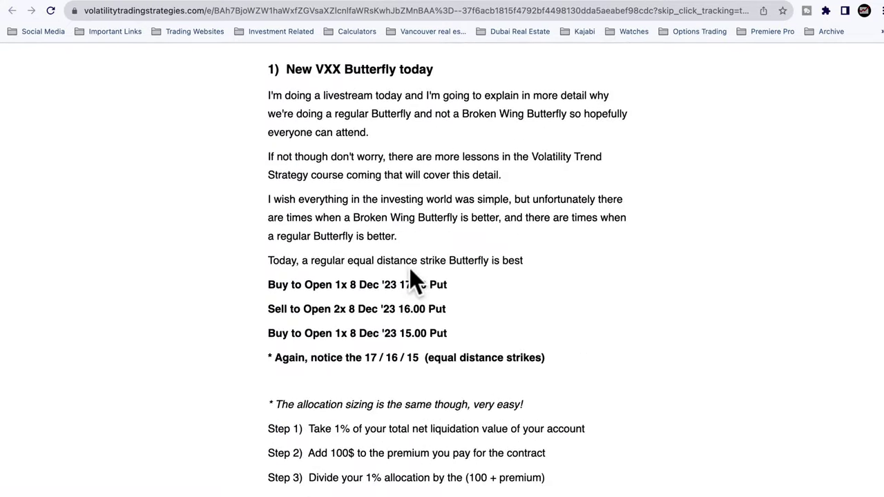
{"action": "scroll", "coordinate": [409, 268], "scroll_direction": "down", "scroll_amount": 3}
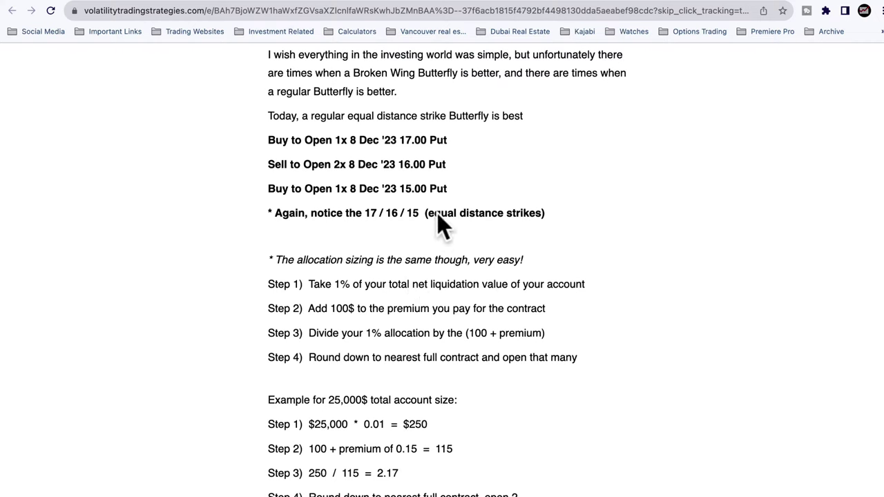
{"action": "left_click_drag", "start_coordinate": [454, 213], "coordinate": [499, 214]}
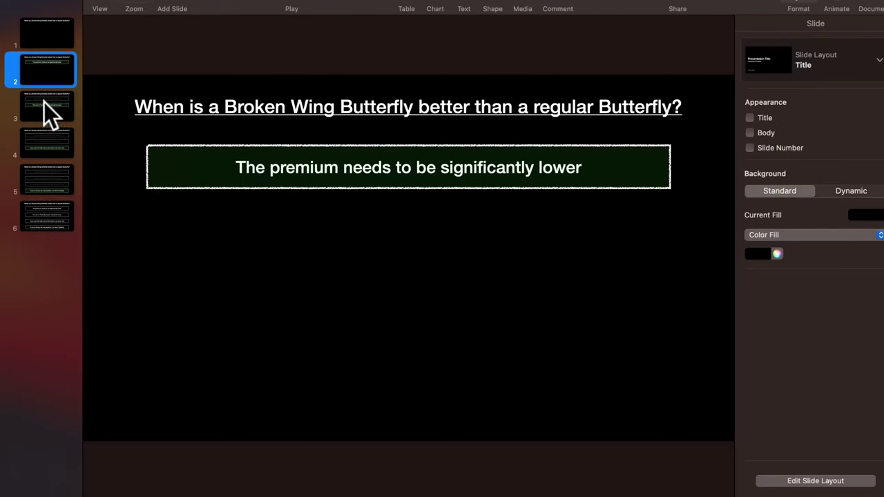
Show slide 3 of the butterfly comparison presentation, and plot only the 17/16/14 butterfly on thinkorswim's risk profile.
{"action": "left_click", "coordinate": [44, 104]}
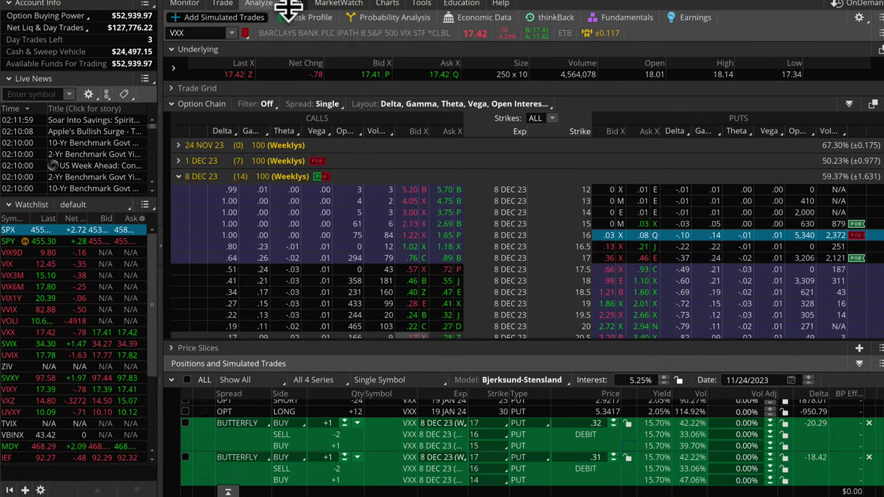
{"action": "left_click", "coordinate": [296, 16]}
{"action": "left_click", "coordinate": [185, 457]}
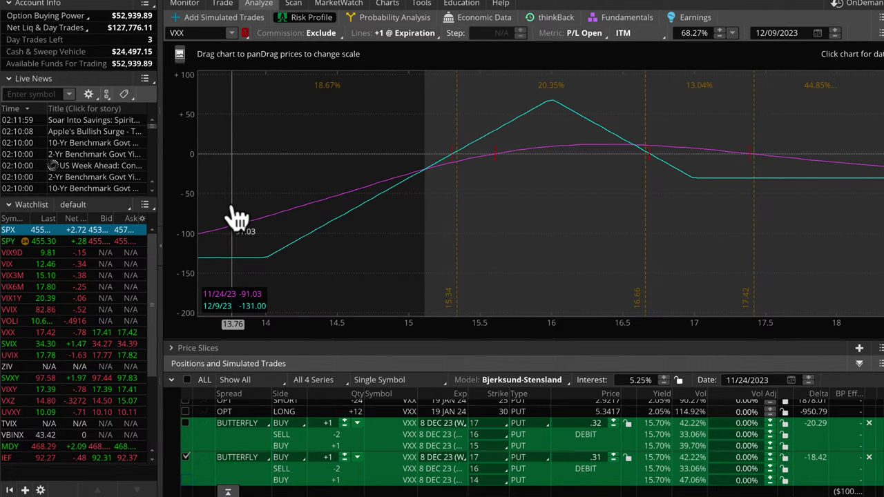
Examine VXX's five-year price chart against the risk profile, narrowing it to 2023 and the decline from late July onward.
{"action": "left_click", "coordinate": [386, 4]}
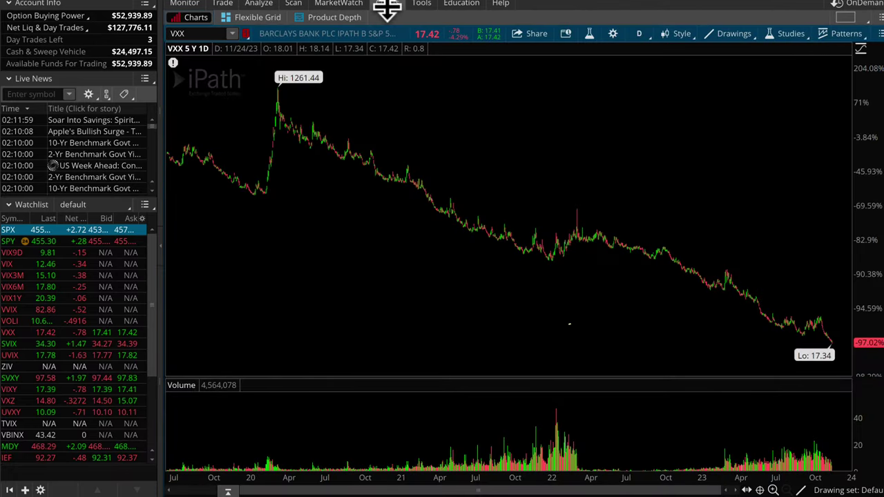
{"action": "left_click", "coordinate": [258, 4]}
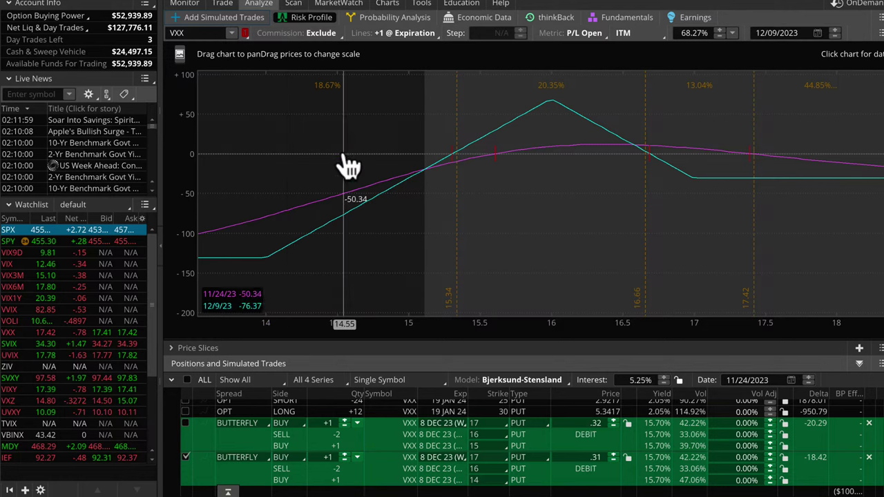
{"action": "left_click", "coordinate": [388, 5]}
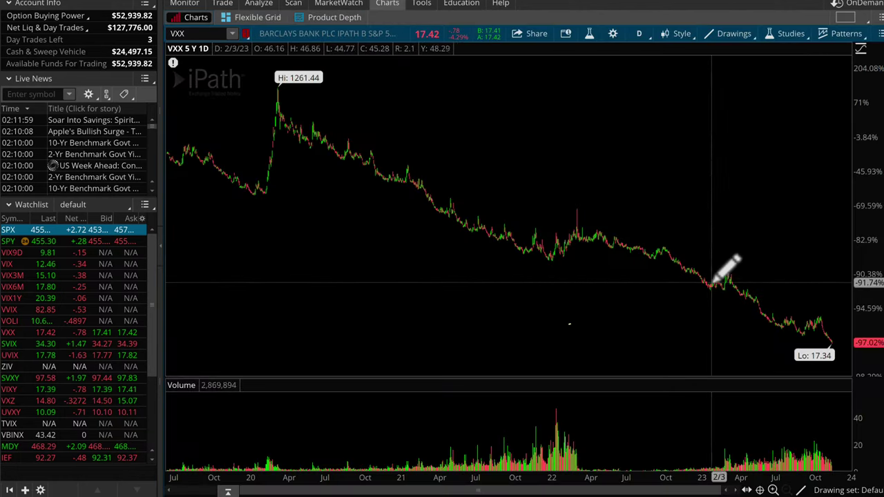
{"action": "left_click_drag", "start_coordinate": [699, 280], "coordinate": [843, 281]}
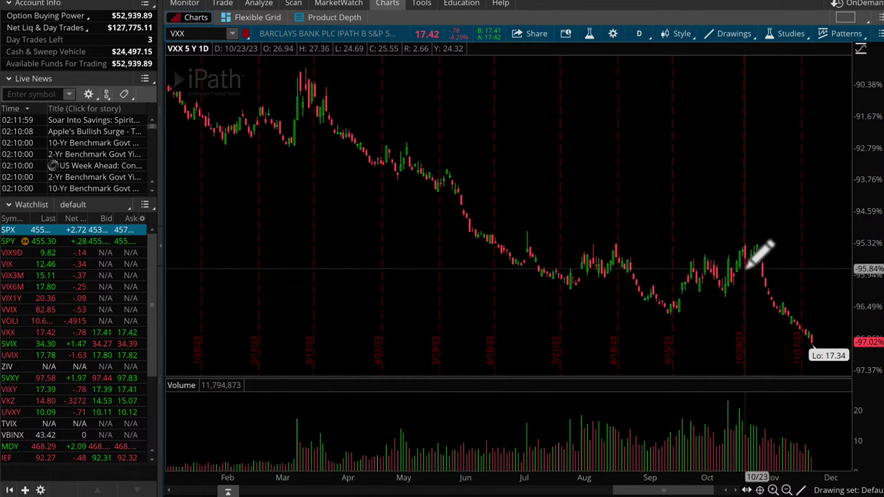
{"action": "left_click_drag", "start_coordinate": [558, 200], "coordinate": [868, 197]}
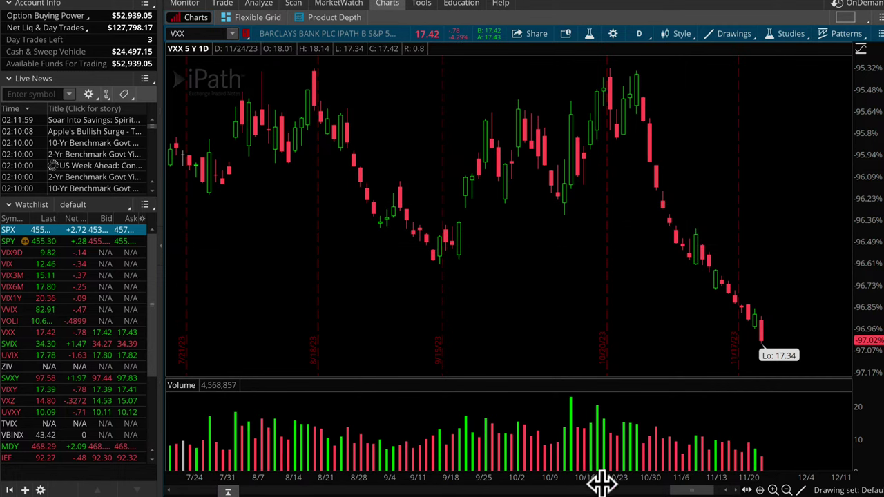
Return to the risk profile, exclude the 17/16/14 butterfly, and plot the 17/16/15 butterfly instead.
{"action": "left_click", "coordinate": [257, 5]}
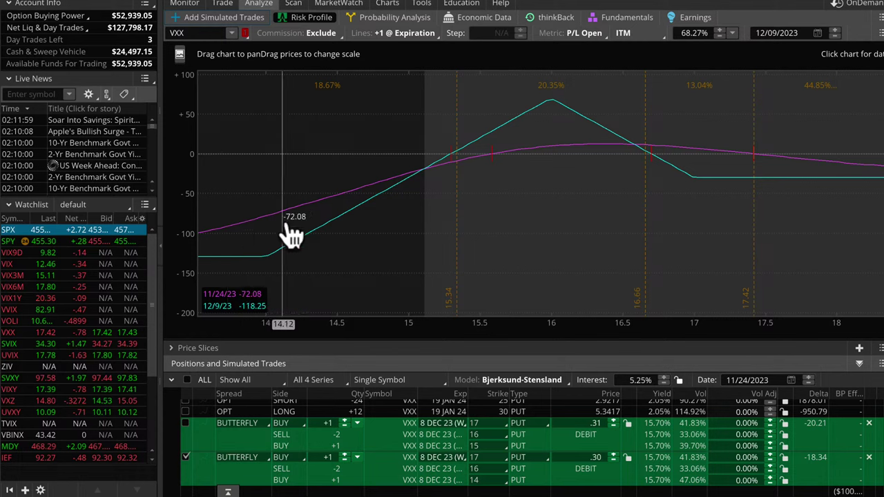
{"action": "left_click", "coordinate": [185, 457]}
{"action": "left_click", "coordinate": [185, 422]}
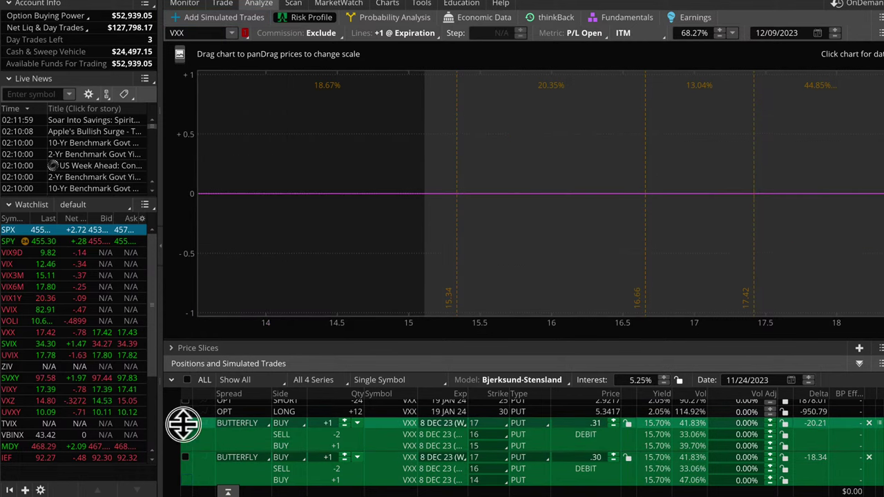
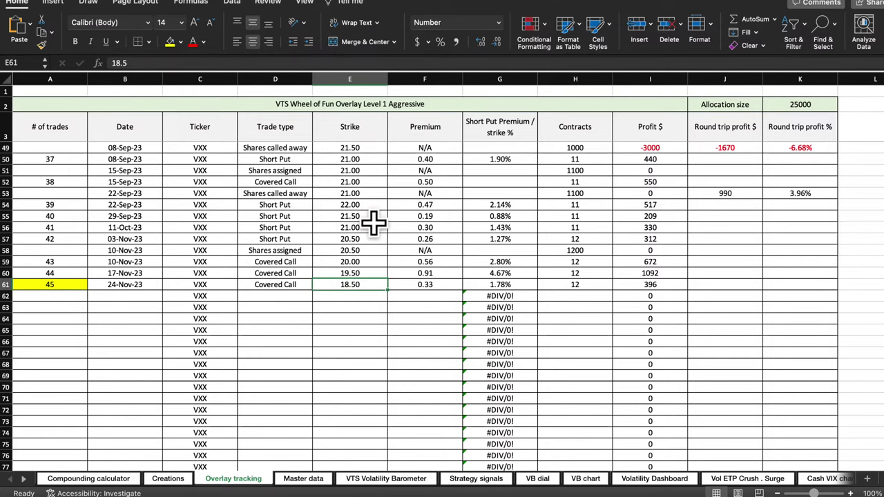
Review the 10-Nov-23 share assignment and the three covered calls that follow it, through 24-Nov-23, on the Overlay tracking sheet.
{"action": "scroll", "coordinate": [373, 221], "scroll_direction": "up", "scroll_amount": 3}
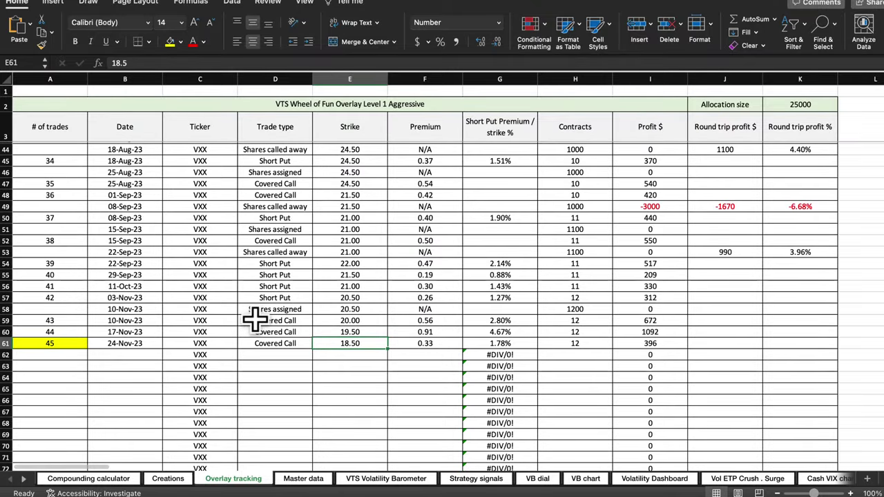
{"action": "left_click_drag", "start_coordinate": [69, 309], "coordinate": [361, 304]}
{"action": "left_click", "coordinate": [362, 306]}
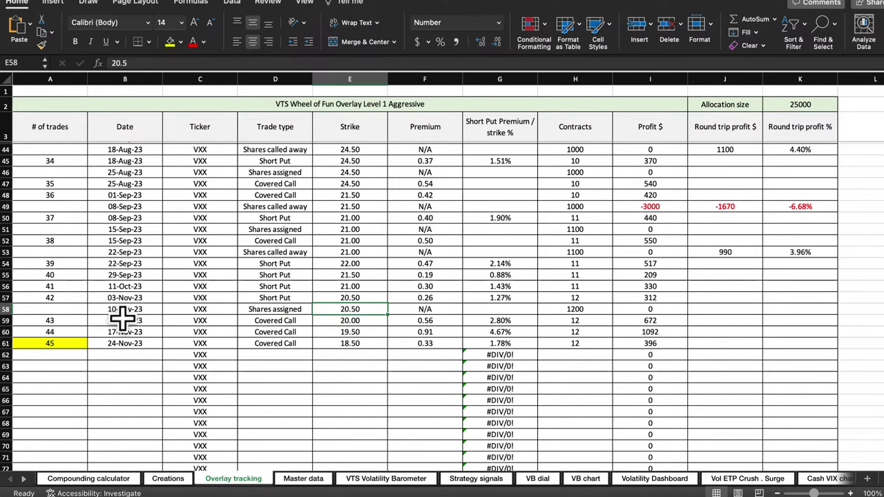
{"action": "left_click_drag", "start_coordinate": [65, 320], "coordinate": [339, 318]}
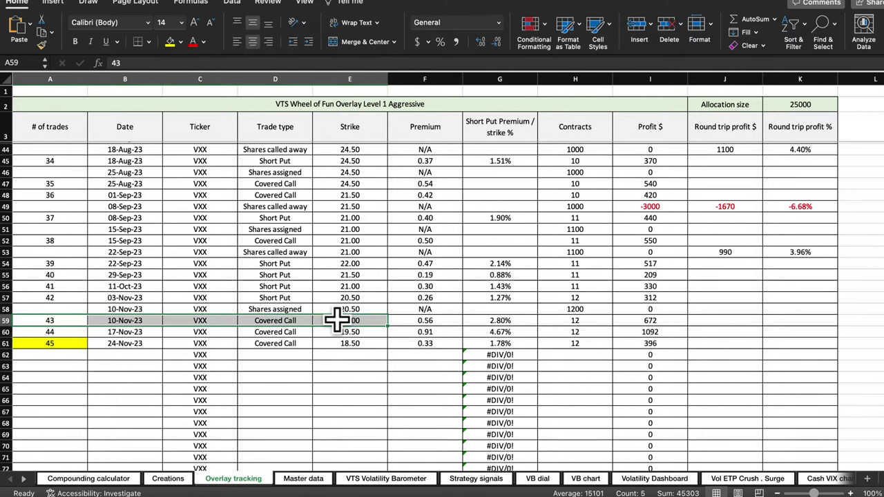
{"action": "left_click_drag", "start_coordinate": [67, 332], "coordinate": [341, 332]}
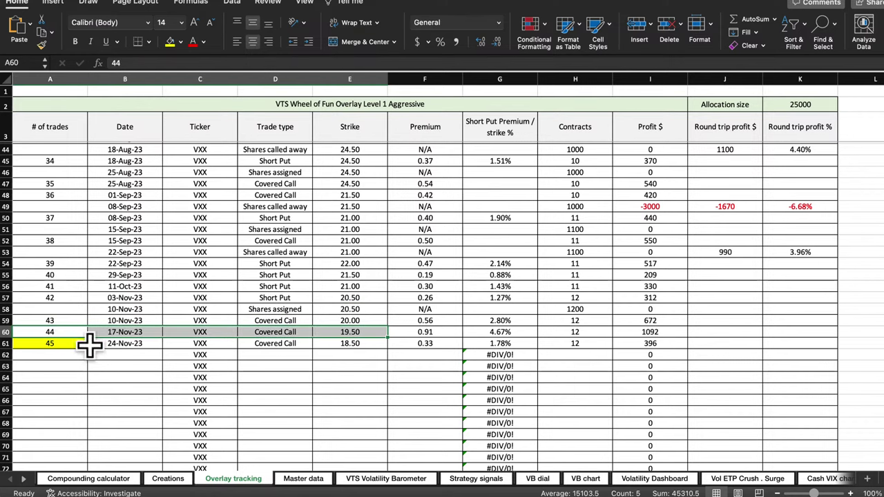
{"action": "left_click_drag", "start_coordinate": [55, 344], "coordinate": [376, 345]}
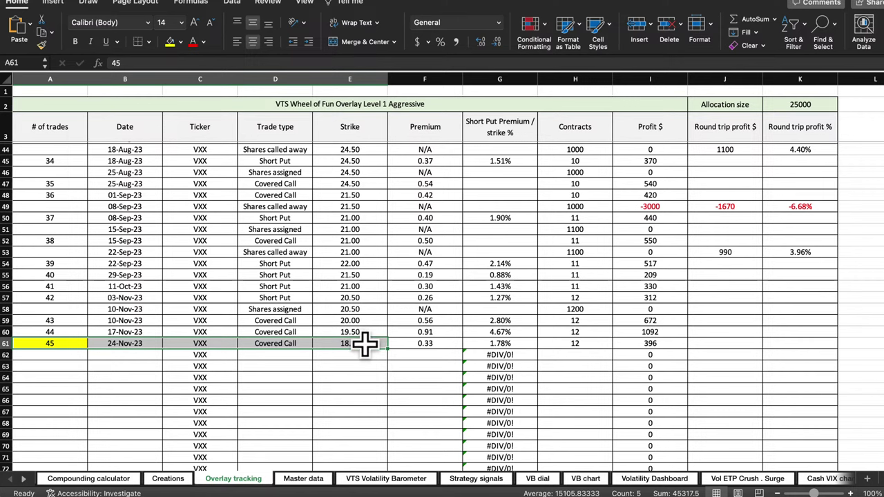
Compare the 10-Nov-23 assignment strike with the latest covered call strike, and review the premiums of trades 43 to 45.
{"action": "left_click_drag", "start_coordinate": [354, 308], "coordinate": [365, 343]}
{"action": "left_click", "coordinate": [355, 308]}
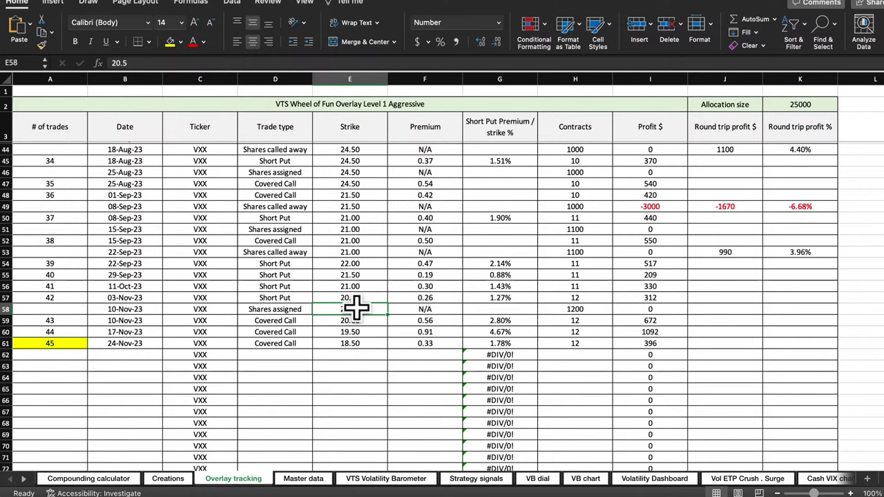
{"action": "left_click", "coordinate": [362, 341]}
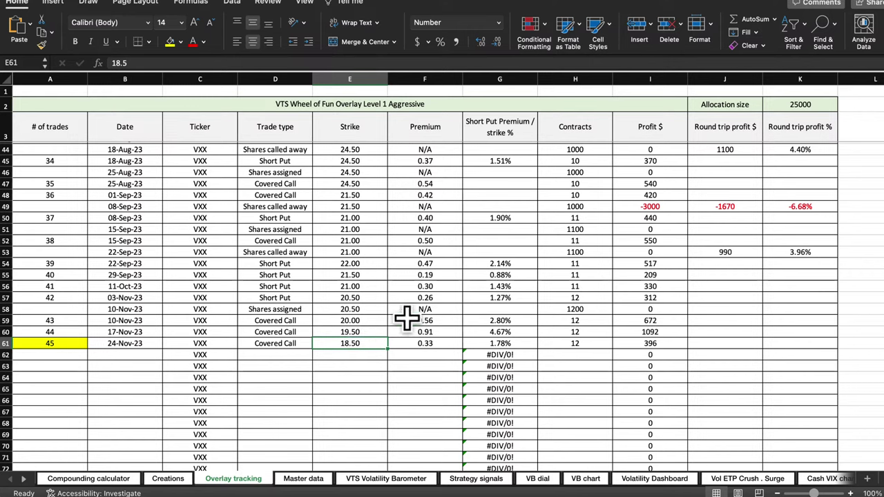
{"action": "left_click_drag", "start_coordinate": [407, 320], "coordinate": [445, 340]}
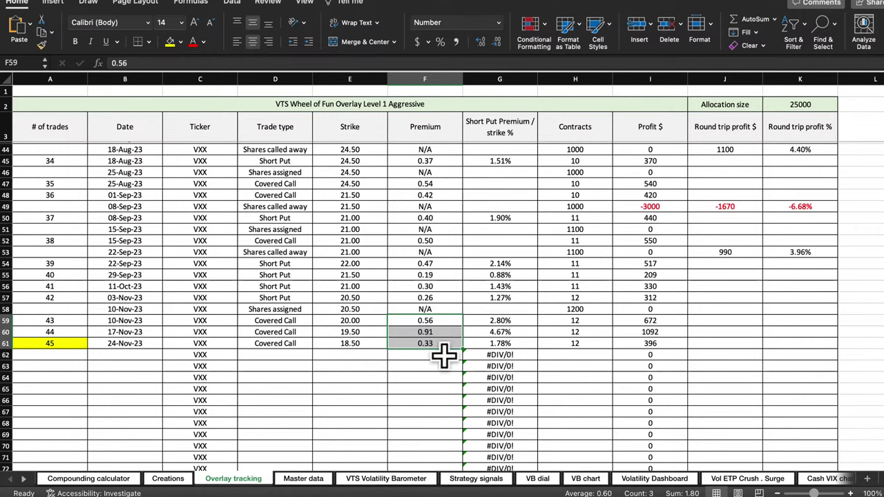
{"action": "left_click", "coordinate": [421, 283]}
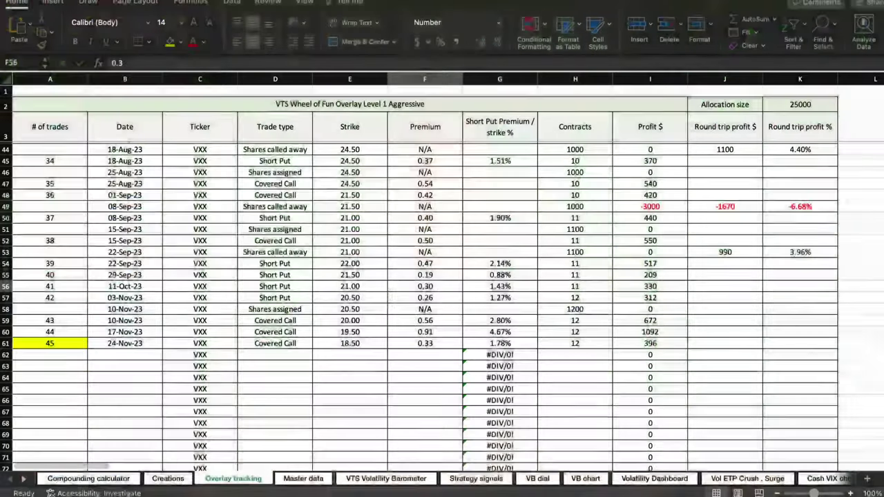
Review the earliest overlay trades, and highlight the trade type and strike of the 06-Jan-22 share assignment.
{"action": "left_click", "coordinate": [366, 285]}
{"action": "scroll", "coordinate": [366, 283], "scroll_direction": "up", "scroll_amount": 10}
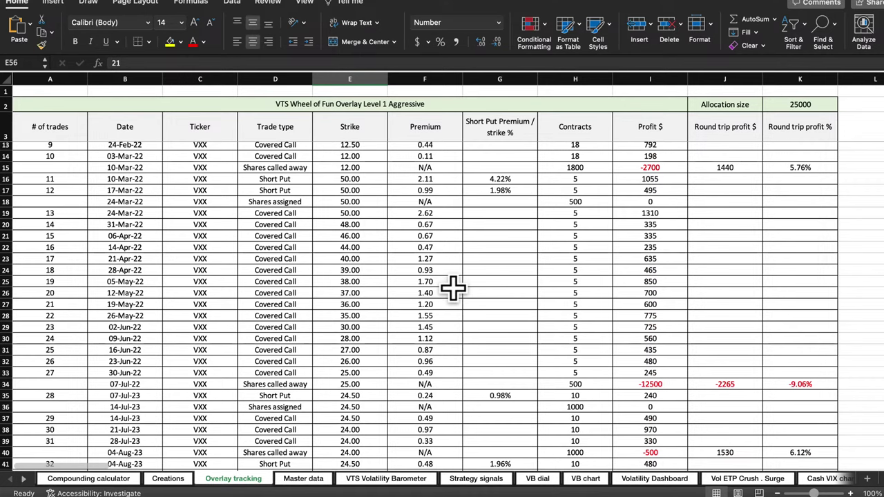
{"action": "scroll", "coordinate": [452, 289], "scroll_direction": "up", "scroll_amount": 5}
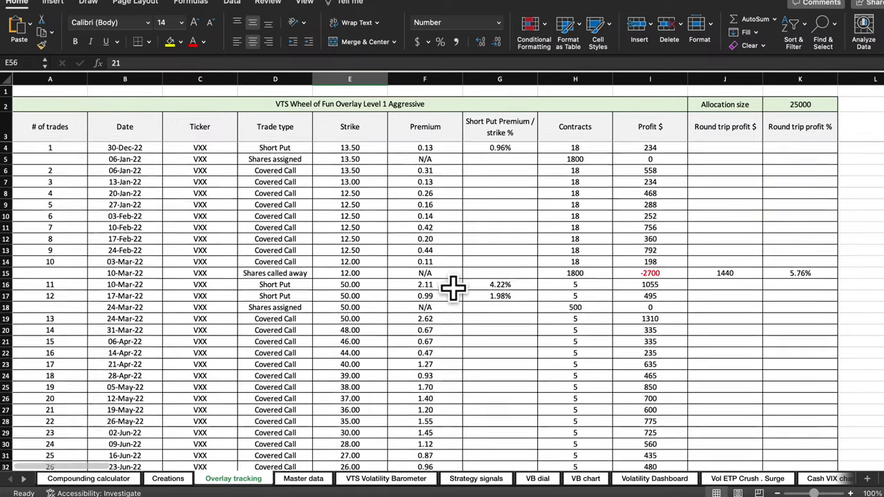
{"action": "scroll", "coordinate": [452, 289], "scroll_direction": "down", "scroll_amount": 1}
{"action": "left_click_drag", "start_coordinate": [268, 151], "coordinate": [331, 152]}
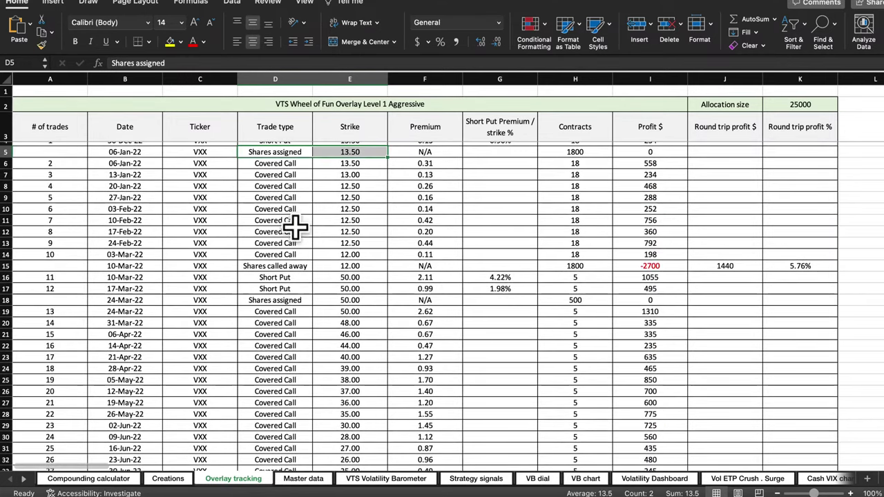
Review the 10-Mar-22 shares called away trade, including its strike, the premiums collected before it, and the round trip profit.
{"action": "left_click_drag", "start_coordinate": [274, 260], "coordinate": [353, 261]}
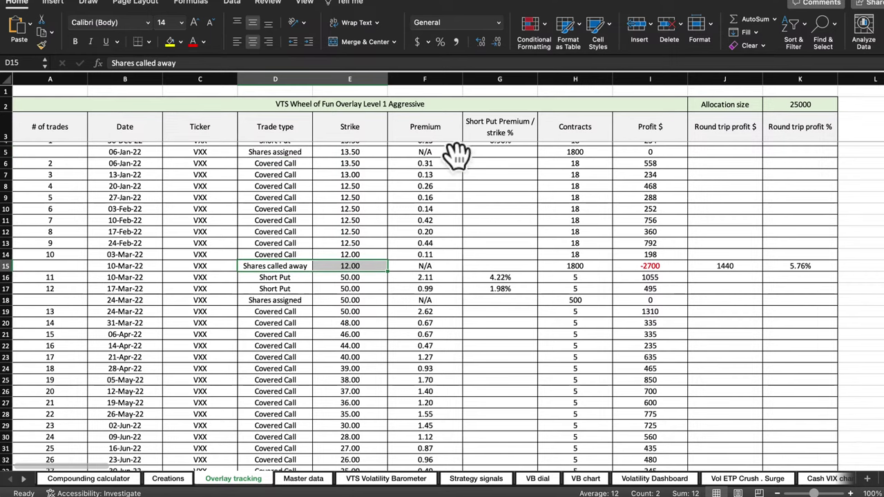
{"action": "left_click_drag", "start_coordinate": [455, 159], "coordinate": [430, 270]}
{"action": "left_click_drag", "start_coordinate": [575, 254], "coordinate": [575, 265]}
{"action": "left_click", "coordinate": [718, 274]}
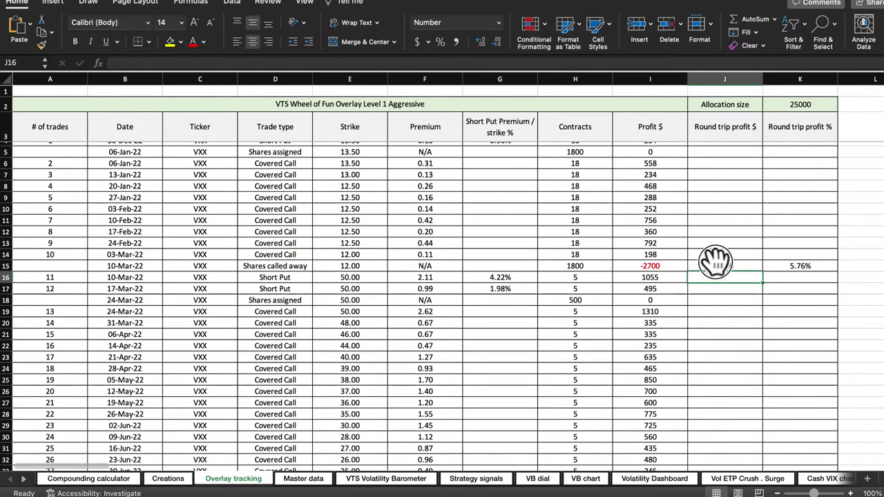
{"action": "left_click", "coordinate": [714, 262]}
{"action": "scroll", "coordinate": [537, 302], "scroll_direction": "down", "scroll_amount": 4}
{"action": "scroll", "coordinate": [537, 302], "scroll_direction": "up", "scroll_amount": 2}
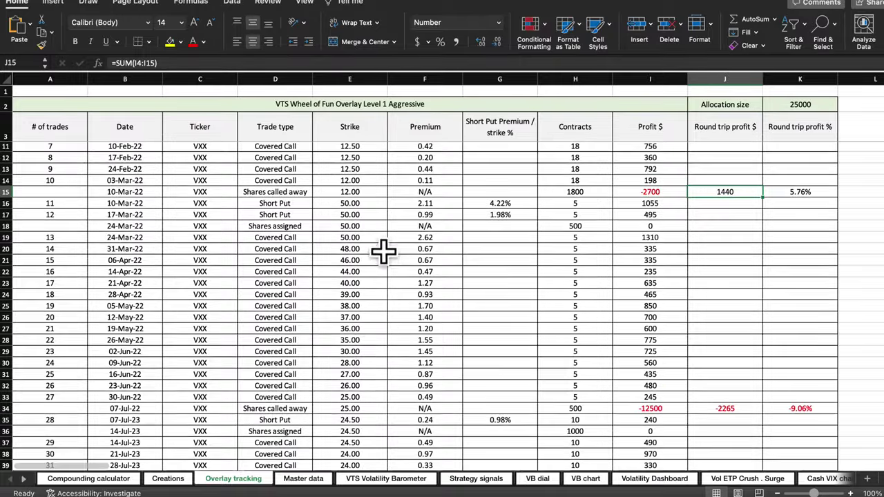
Locate the 24-Mar-22 share assignment among the Level 1 Aggressive trades, and highlight its date, ticker and trade type.
{"action": "left_click_drag", "start_coordinate": [280, 226], "coordinate": [364, 225]}
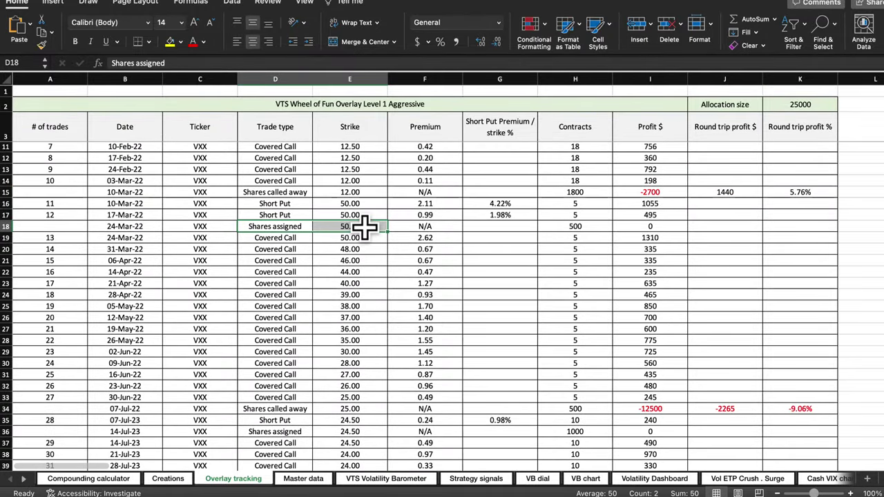
{"action": "scroll", "coordinate": [352, 227], "scroll_direction": "up", "scroll_amount": 4}
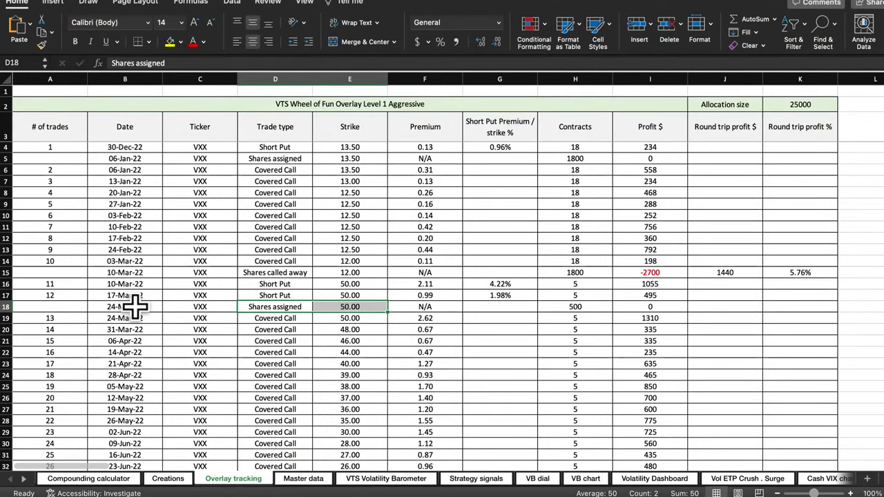
{"action": "left_click", "coordinate": [136, 304]}
{"action": "scroll", "coordinate": [136, 304], "scroll_direction": "down", "scroll_amount": 10}
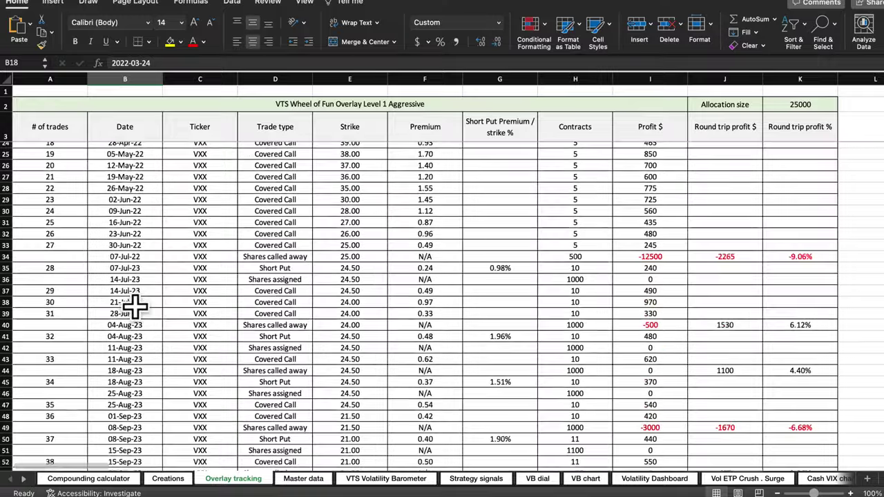
{"action": "scroll", "coordinate": [136, 305], "scroll_direction": "up", "scroll_amount": 10}
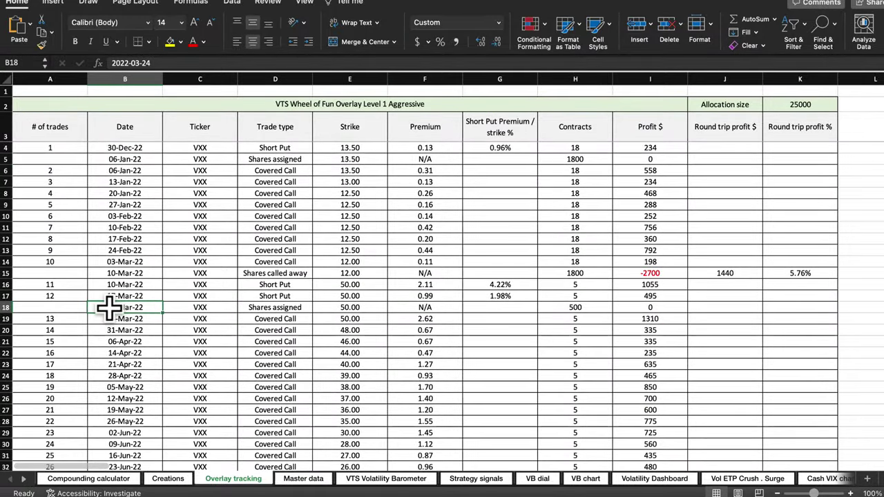
{"action": "left_click_drag", "start_coordinate": [108, 307], "coordinate": [264, 307]}
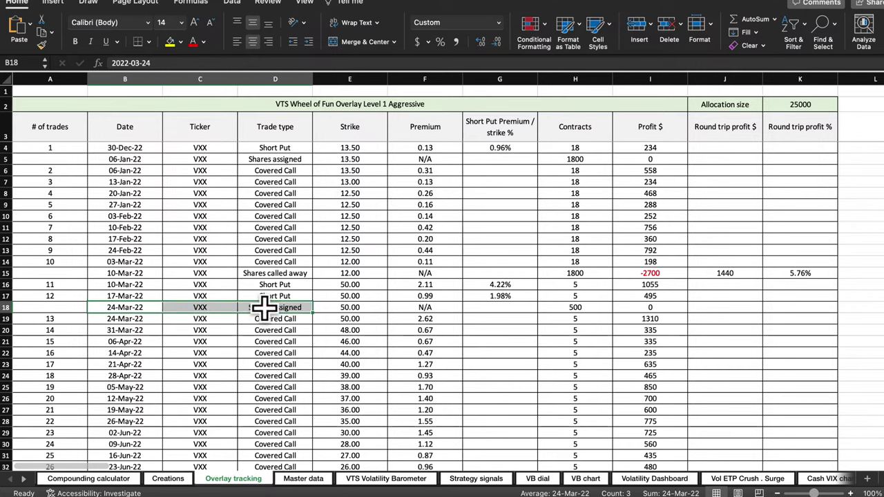
Compare the 24-Mar-22 assignment strike with the 07-Jul-22 called away strike, and highlight the trade types and strikes from one to the other.
{"action": "left_click", "coordinate": [349, 307]}
{"action": "scroll", "coordinate": [347, 304], "scroll_direction": "down", "scroll_amount": 6}
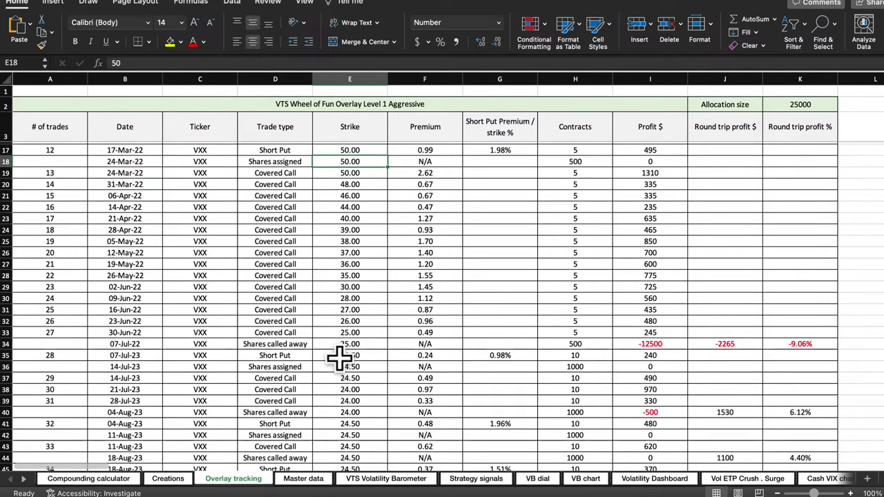
{"action": "left_click", "coordinate": [332, 344]}
{"action": "scroll", "coordinate": [331, 345], "scroll_direction": "up", "scroll_amount": 3}
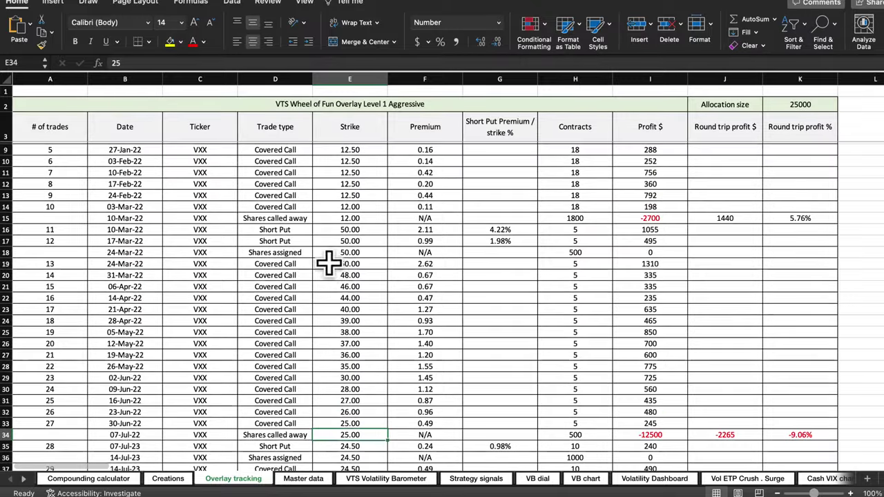
{"action": "left_click_drag", "start_coordinate": [297, 252], "coordinate": [357, 435]}
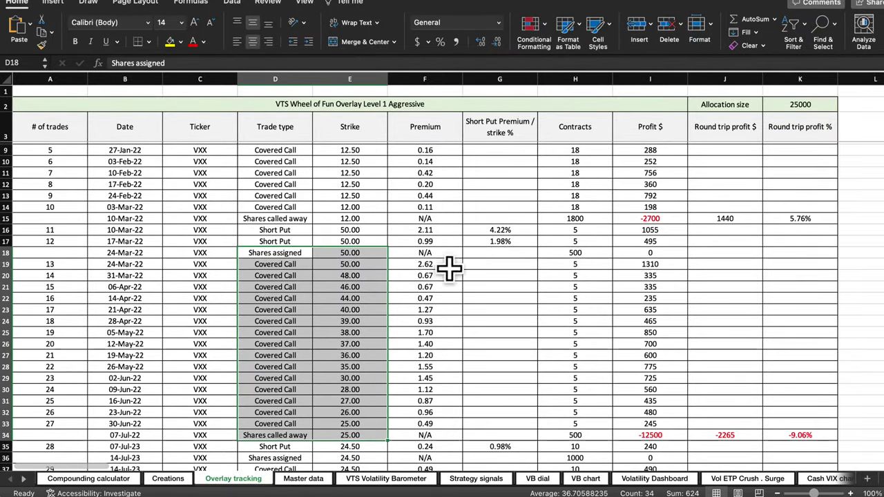
Sum the covered call premiums F19:F33 in cell G33, and format the result as Number.
{"action": "left_click", "coordinate": [495, 425]}
{"action": "type", "text": "=sum("}
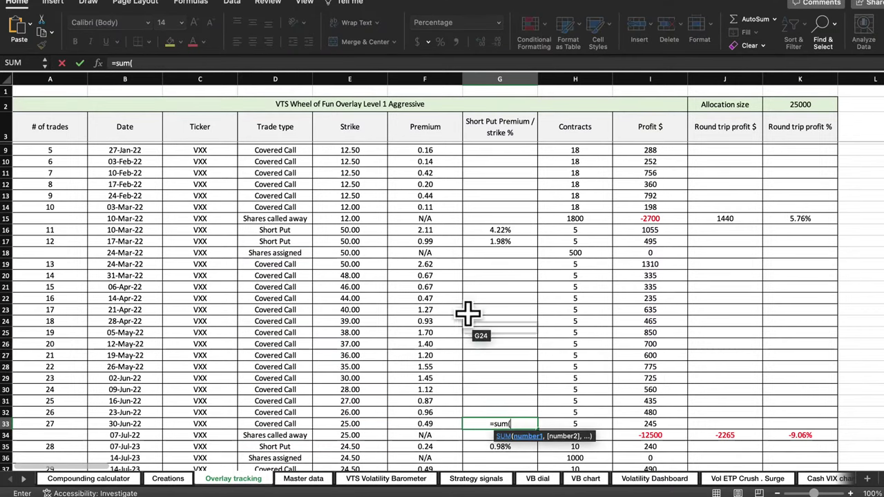
{"action": "left_click_drag", "start_coordinate": [426, 263], "coordinate": [440, 423]}
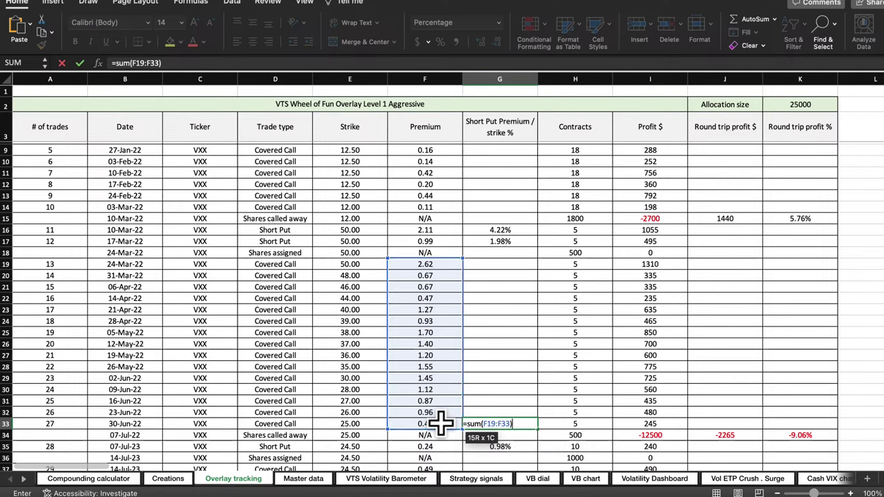
{"action": "key", "text": "Return"}
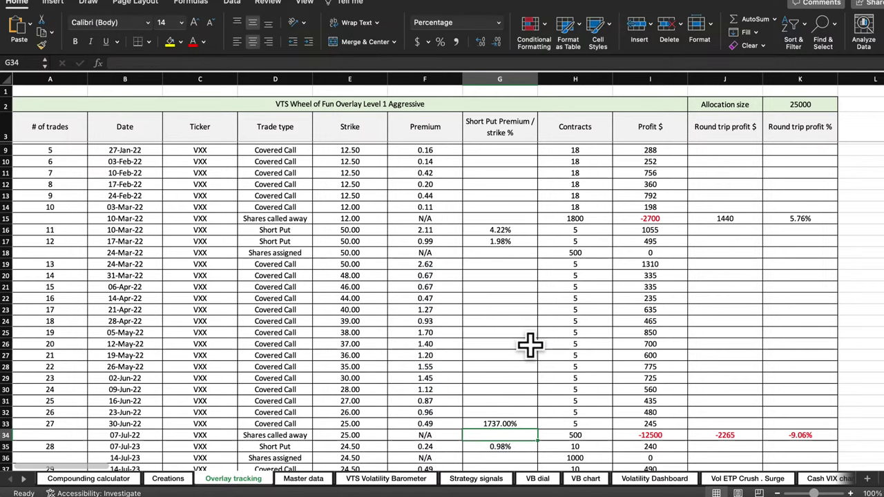
{"action": "left_click", "coordinate": [499, 422]}
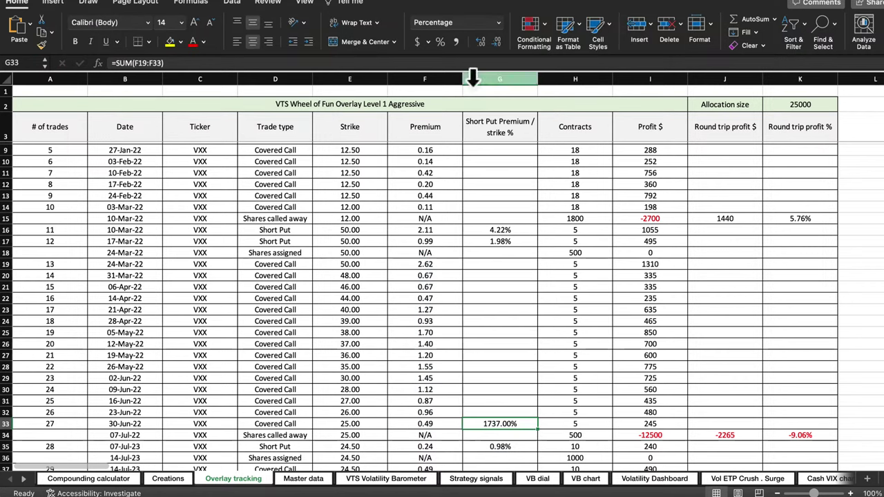
{"action": "left_click", "coordinate": [495, 22]}
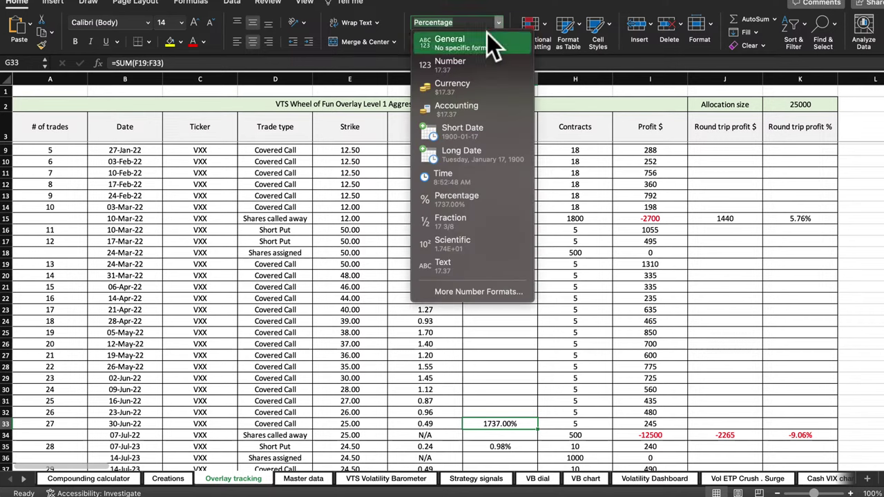
{"action": "left_click", "coordinate": [452, 59]}
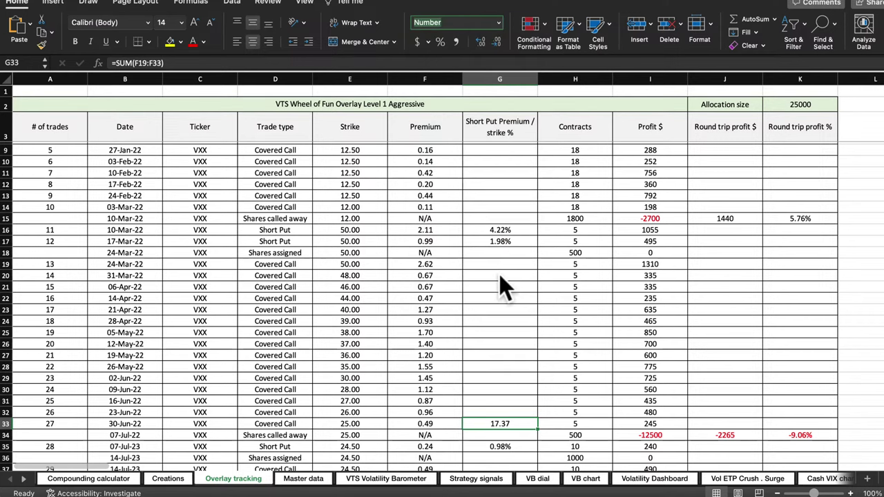
Check the round trip profit of the cycle ending 07-Jul-22, its premiums, and the running return of the Level 1 Aggressive overlay.
{"action": "left_click", "coordinate": [725, 434]}
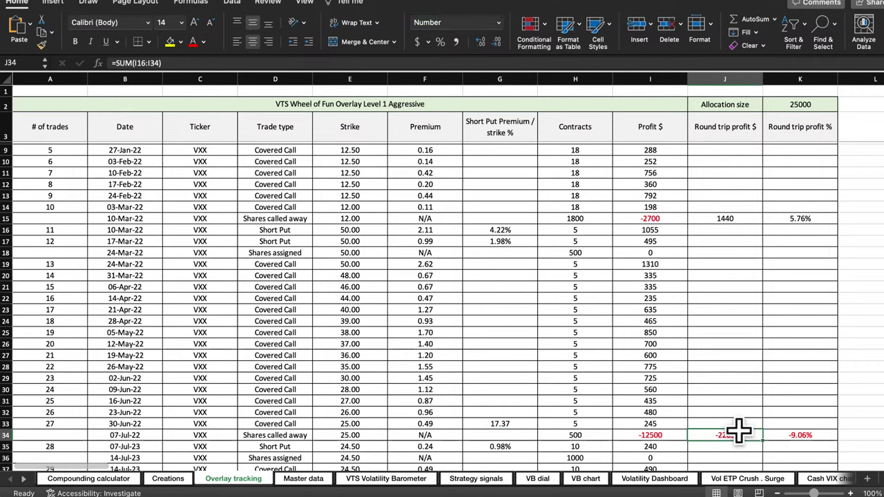
{"action": "scroll", "coordinate": [734, 401], "scroll_direction": "down", "scroll_amount": 3}
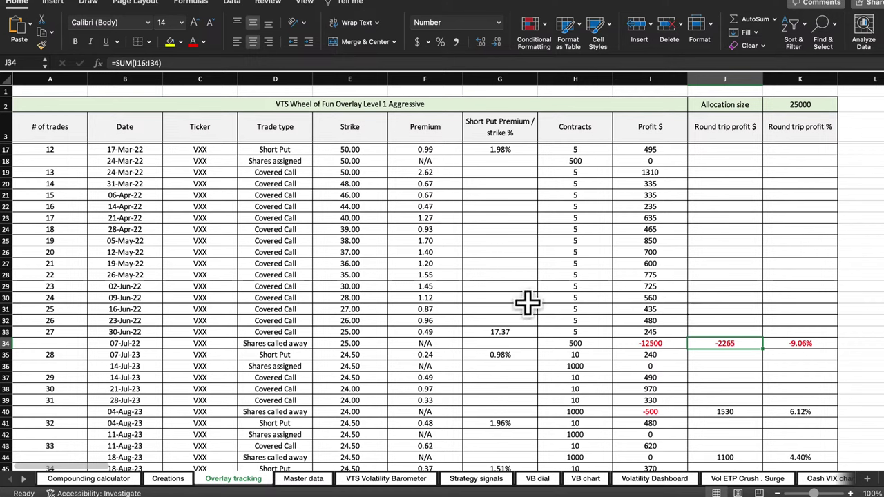
{"action": "left_click", "coordinate": [508, 244]}
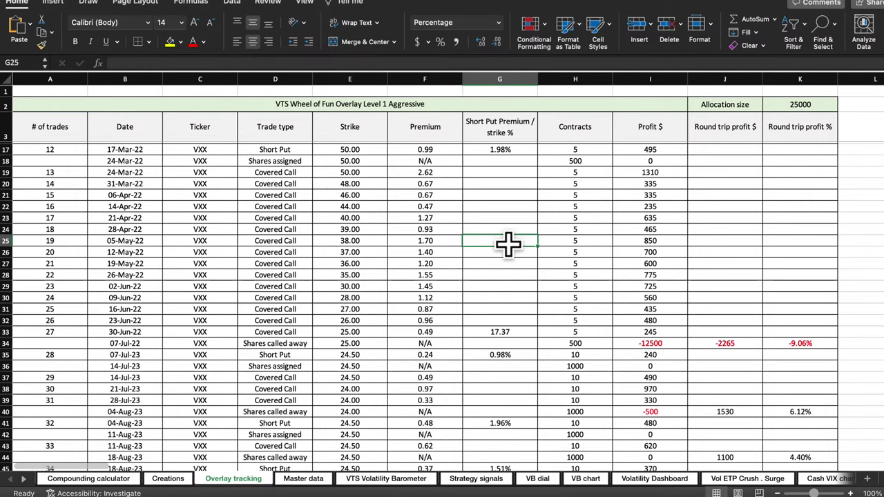
{"action": "scroll", "coordinate": [508, 244], "scroll_direction": "up", "scroll_amount": 5}
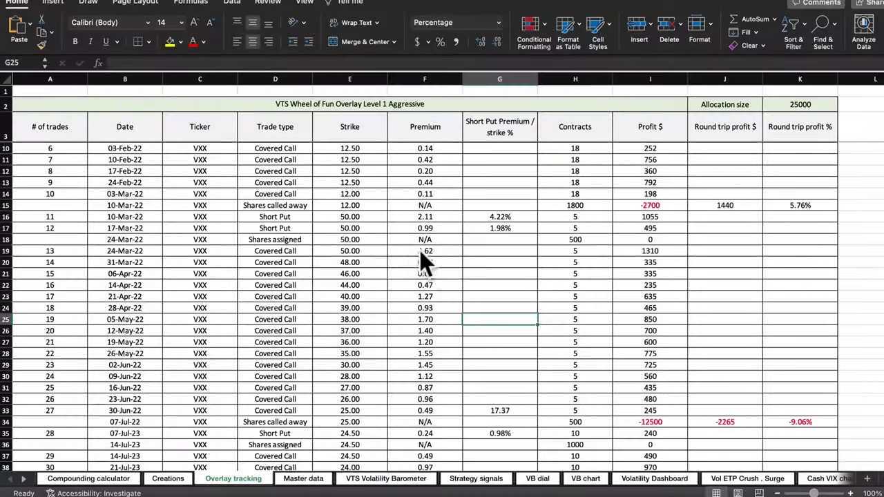
{"action": "left_click", "coordinate": [430, 261]}
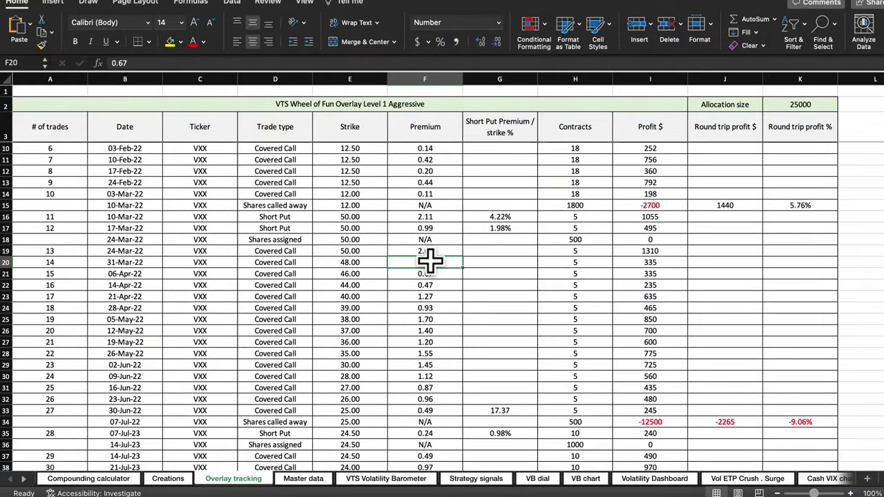
{"action": "scroll", "coordinate": [430, 261], "scroll_direction": "down", "scroll_amount": 15}
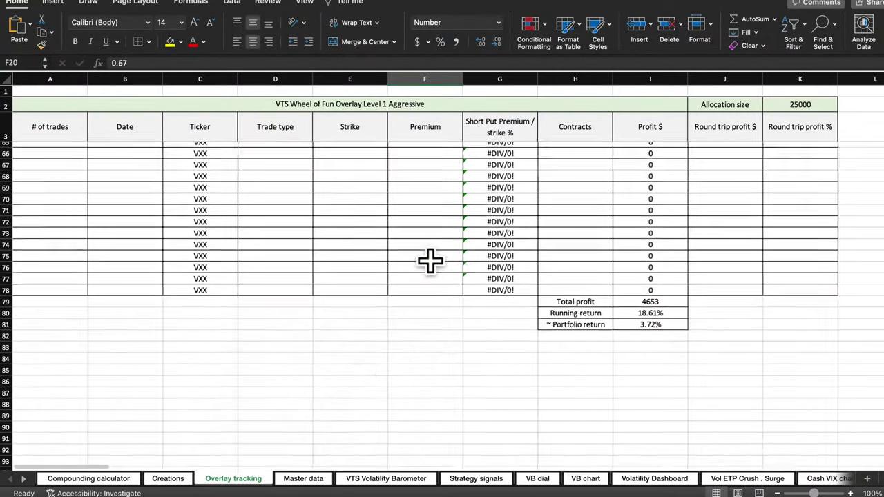
{"action": "left_click", "coordinate": [656, 310]}
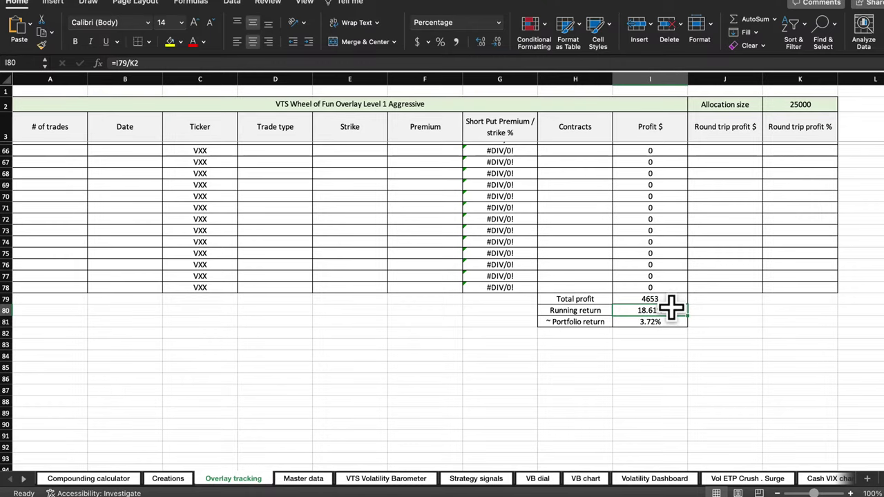
Examine the 07-Jul-22 share loss and round trip profit, and highlight all rows from the 24-Mar-22 assignment through 07-Jul-22.
{"action": "scroll", "coordinate": [617, 306], "scroll_direction": "up", "scroll_amount": 18}
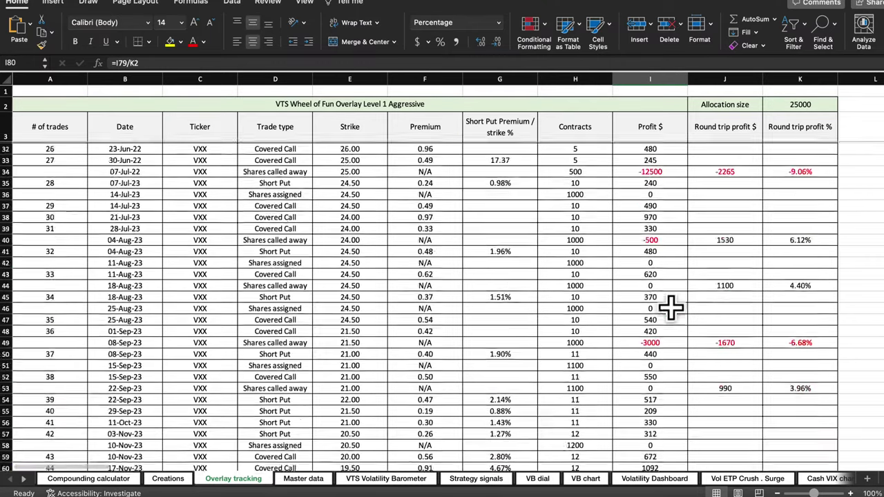
{"action": "left_click_drag", "start_coordinate": [653, 405], "coordinate": [707, 404]}
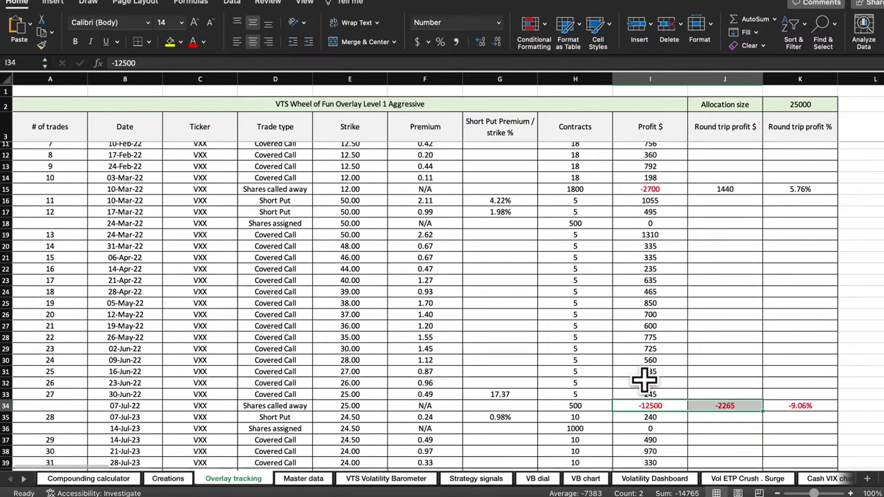
{"action": "scroll", "coordinate": [651, 376], "scroll_direction": "down", "scroll_amount": 5}
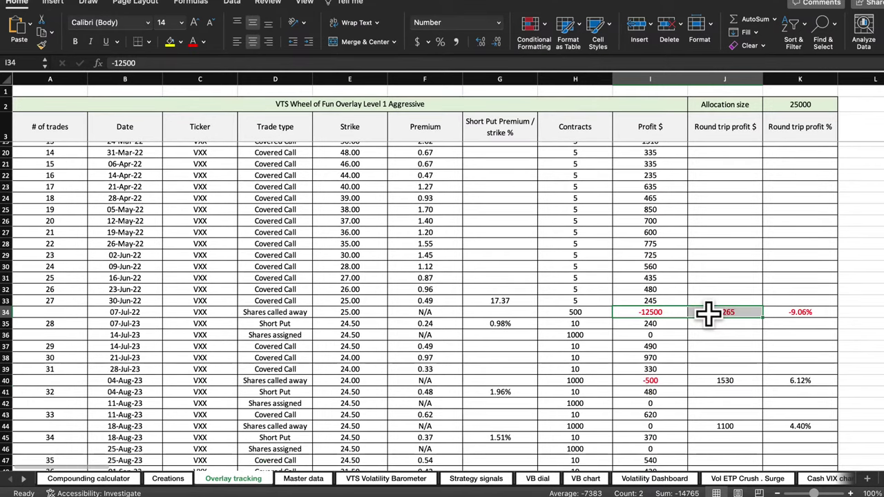
{"action": "scroll", "coordinate": [707, 312], "scroll_direction": "up", "scroll_amount": 6}
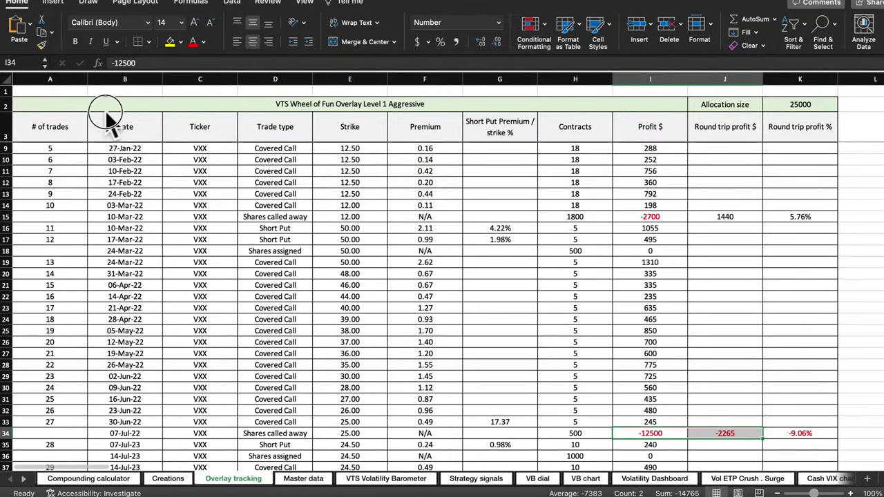
{"action": "left_click_drag", "start_coordinate": [55, 250], "coordinate": [158, 252]}
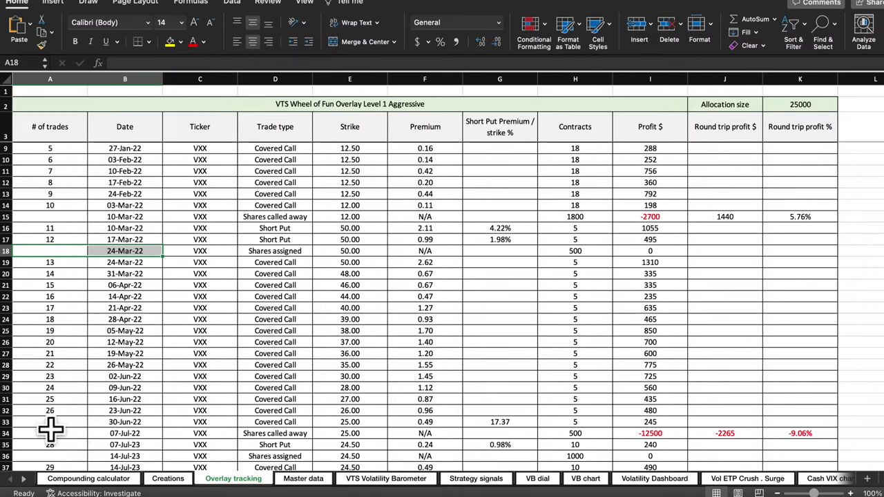
{"action": "left_click_drag", "start_coordinate": [50, 430], "coordinate": [787, 430]}
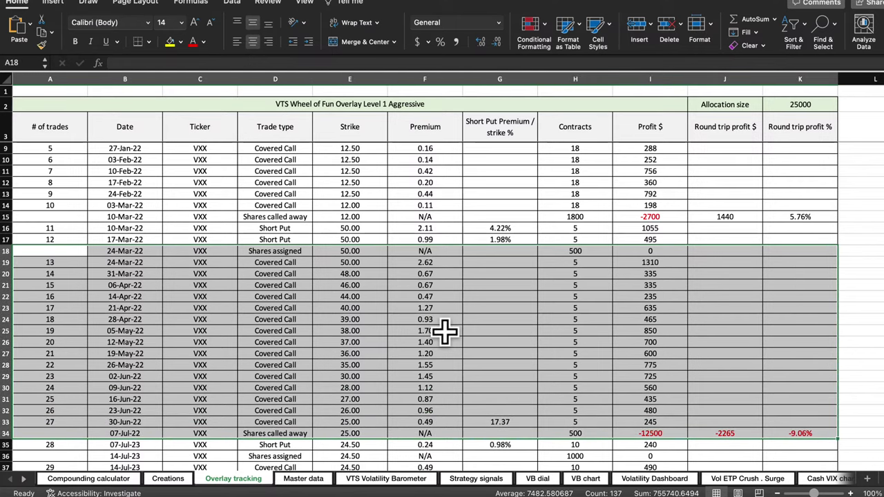
Compare the running return of the Level 1 Aggressive overlay with the totals of the Level 2 Conservative overlay.
{"action": "scroll", "coordinate": [444, 331], "scroll_direction": "down", "scroll_amount": 20}
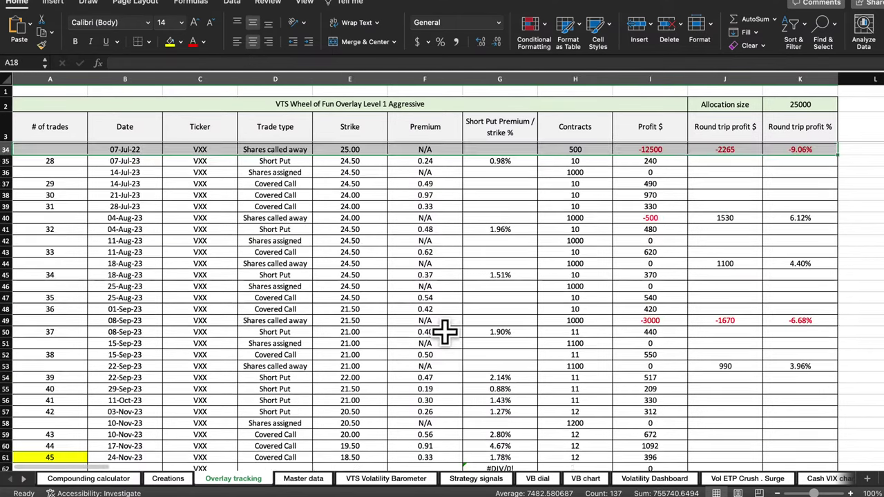
{"action": "left_click", "coordinate": [680, 274]}
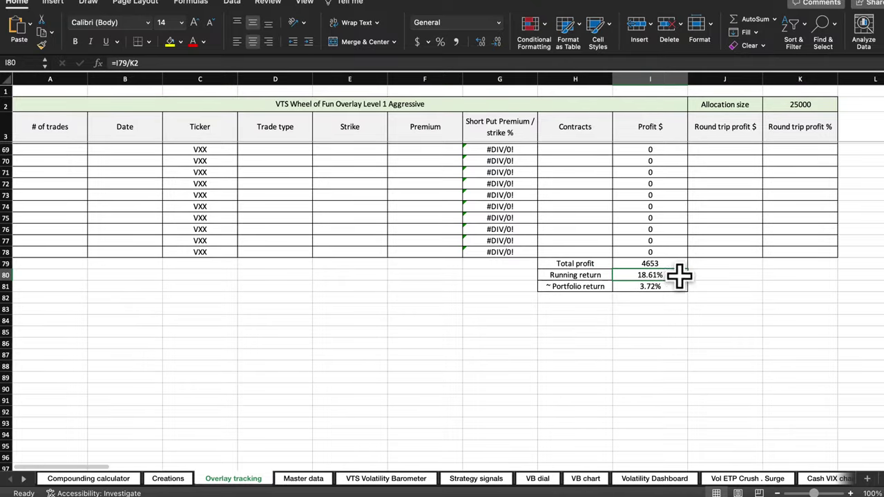
{"action": "scroll", "coordinate": [509, 270], "scroll_direction": "up", "scroll_amount": 5}
{"action": "scroll", "coordinate": [509, 270], "scroll_direction": "right", "scroll_amount": 2}
{"action": "scroll", "coordinate": [502, 269], "scroll_direction": "right", "scroll_amount": 9}
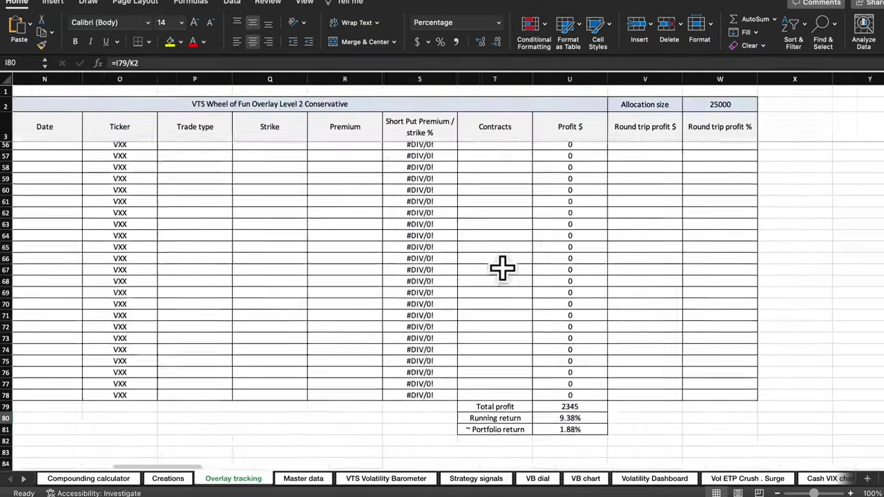
Review the earliest Level 2 Conservative trades from the 13-Jan-23 assignment, and highlight the 10-Feb-23 called away trade type and strike.
{"action": "scroll", "coordinate": [502, 269], "scroll_direction": "up", "scroll_amount": 14}
{"action": "scroll", "coordinate": [501, 269], "scroll_direction": "up", "scroll_amount": 5}
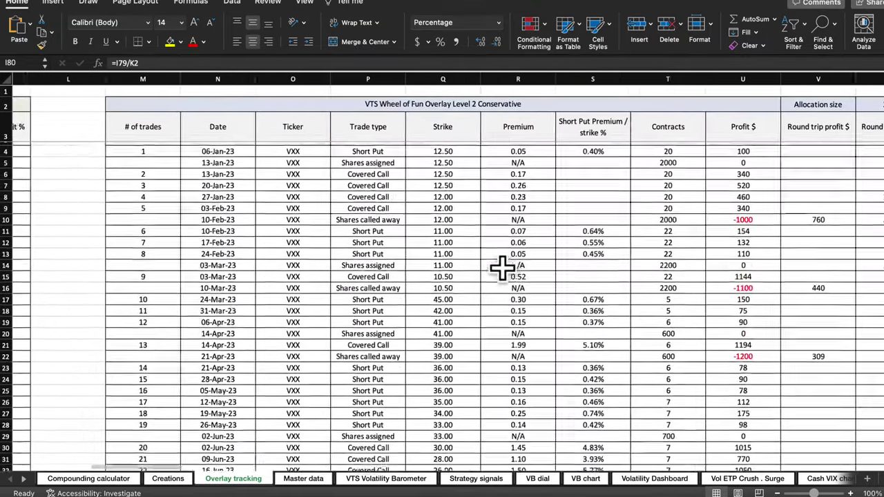
{"action": "scroll", "coordinate": [501, 269], "scroll_direction": "left", "scroll_amount": 1}
{"action": "left_click_drag", "start_coordinate": [390, 159], "coordinate": [458, 207]}
{"action": "left_click_drag", "start_coordinate": [387, 217], "coordinate": [426, 217]}
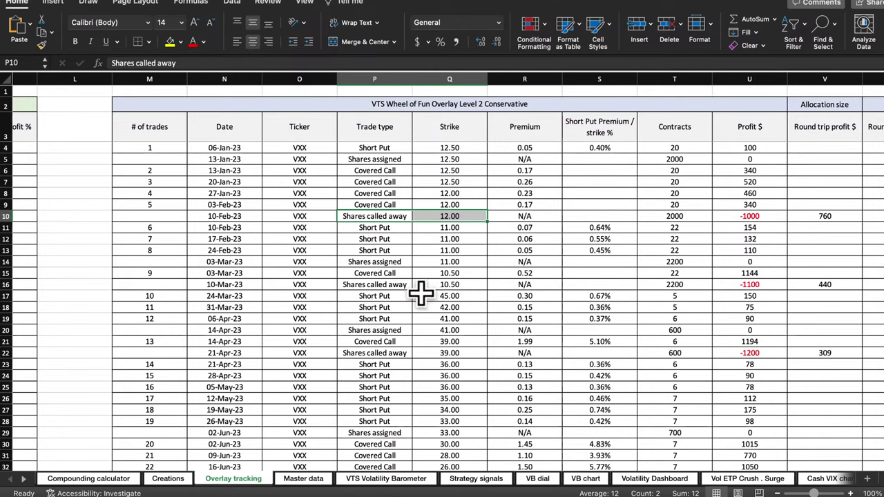
Review the Level 2 Conservative trade types and strikes of the 21-Apr-23 call-away and 02-Jun-23 assignment, plus the 23-Jun-23 called away strike.
{"action": "left_click_drag", "start_coordinate": [393, 353], "coordinate": [442, 354]}
{"action": "scroll", "coordinate": [441, 355], "scroll_direction": "down", "scroll_amount": 5}
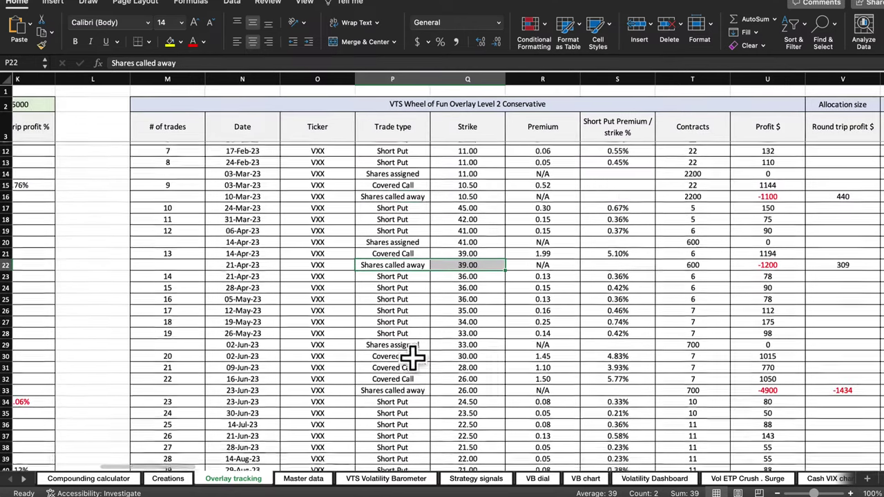
{"action": "left_click_drag", "start_coordinate": [394, 336], "coordinate": [438, 339]}
{"action": "scroll", "coordinate": [442, 340], "scroll_direction": "up", "scroll_amount": 1}
{"action": "scroll", "coordinate": [442, 340], "scroll_direction": "right", "scroll_amount": 2}
{"action": "scroll", "coordinate": [442, 340], "scroll_direction": "down", "scroll_amount": 3}
{"action": "scroll", "coordinate": [442, 341], "scroll_direction": "right", "scroll_amount": 1}
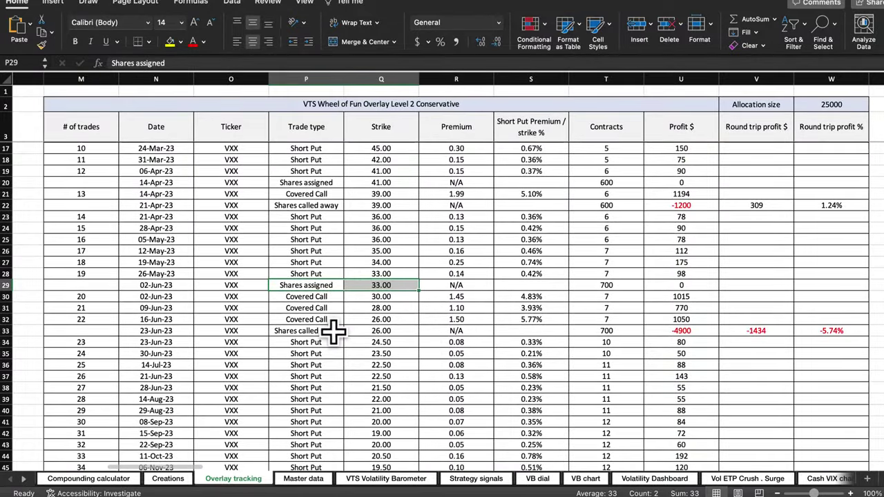
{"action": "left_click", "coordinate": [386, 330]}
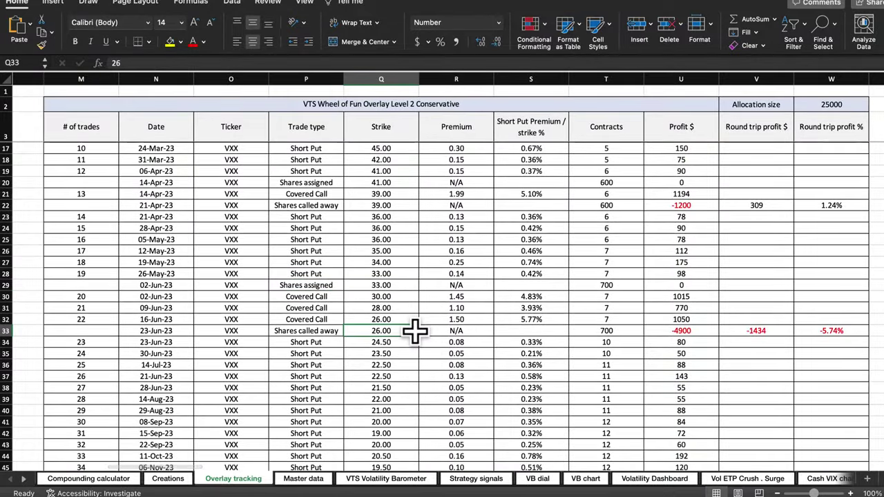
Check the running return in the totals below the Level 2 Conservative overlay trades.
{"action": "scroll", "coordinate": [414, 330], "scroll_direction": "down", "scroll_amount": 16}
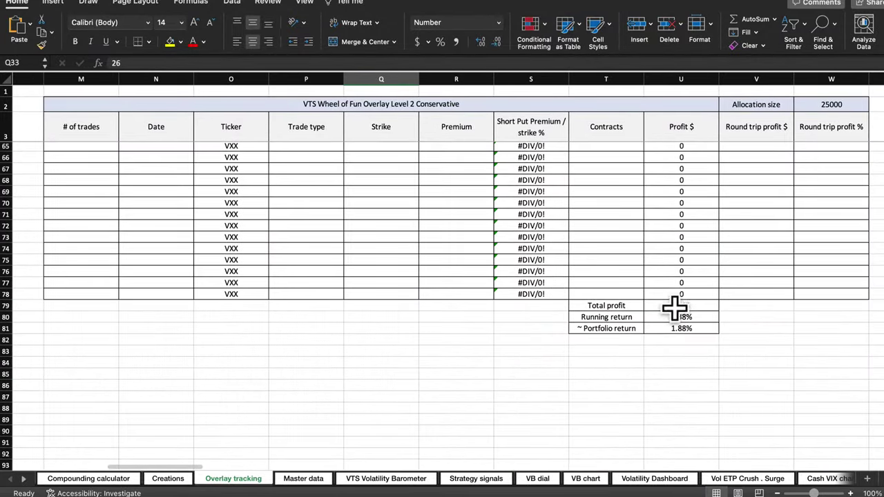
{"action": "left_click", "coordinate": [690, 316]}
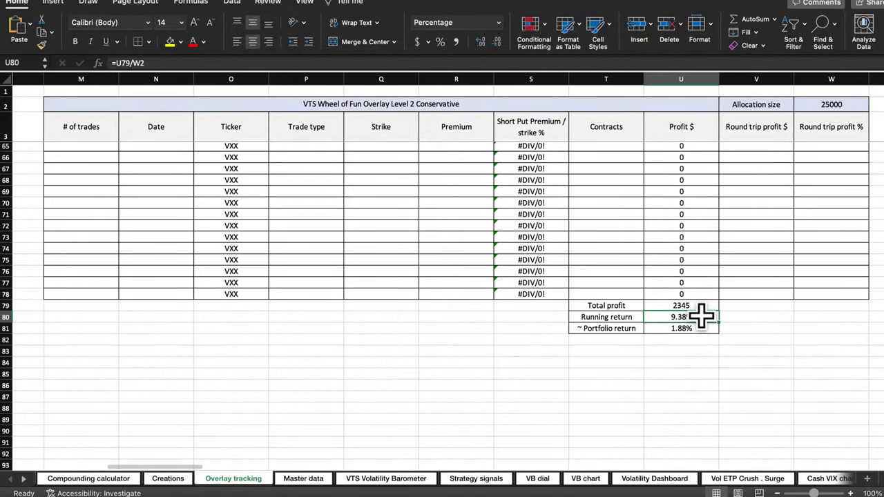
{"action": "left_click", "coordinate": [355, 277]}
Examine the Level 1 Aggressive covered call strikes from 10-Nov-23 to 24-Nov-23, select the 24-Nov-23 strike, and minimize the workbook.
{"action": "scroll", "coordinate": [355, 278], "scroll_direction": "left", "scroll_amount": 6}
{"action": "scroll", "coordinate": [355, 277], "scroll_direction": "up", "scroll_amount": 7}
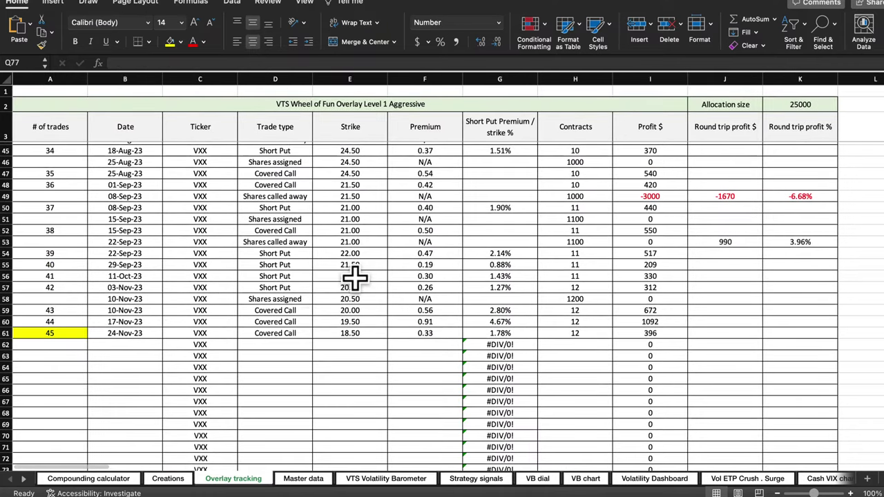
{"action": "left_click_drag", "start_coordinate": [361, 310], "coordinate": [366, 330]}
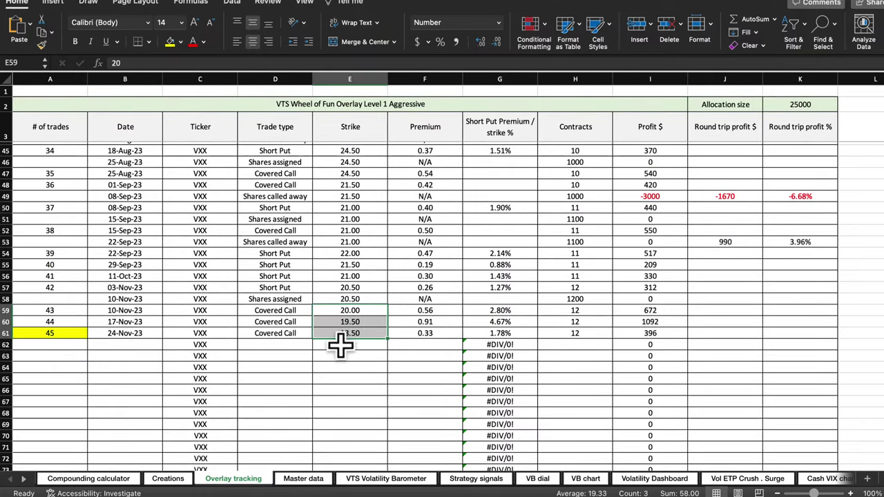
{"action": "left_click", "coordinate": [371, 330]}
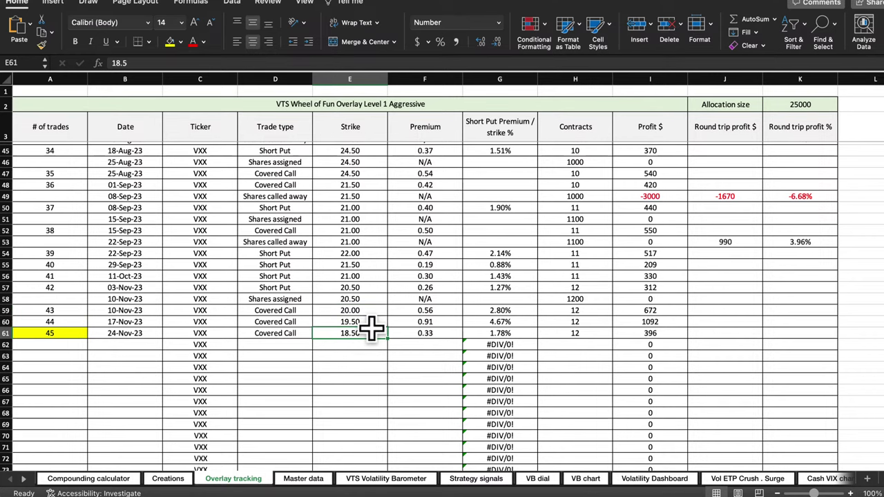
{"action": "left_click", "coordinate": [28, 3]}
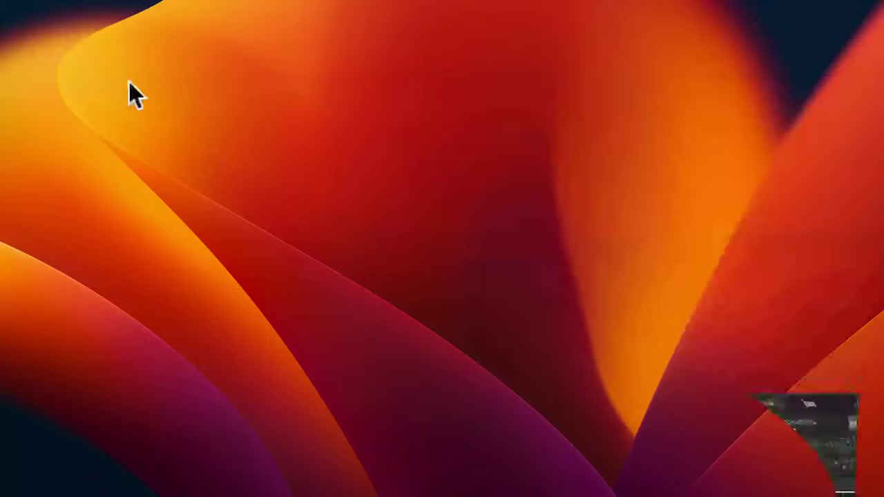